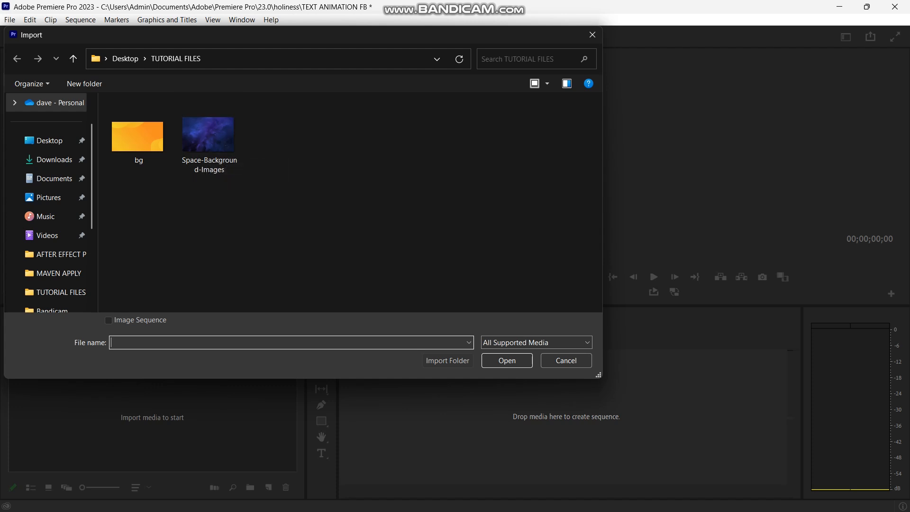
# Import the Space-Background-Images picture and create a new sequence from it.
pyautogui.click(201, 139)
pyautogui.doubleClick(200, 139)
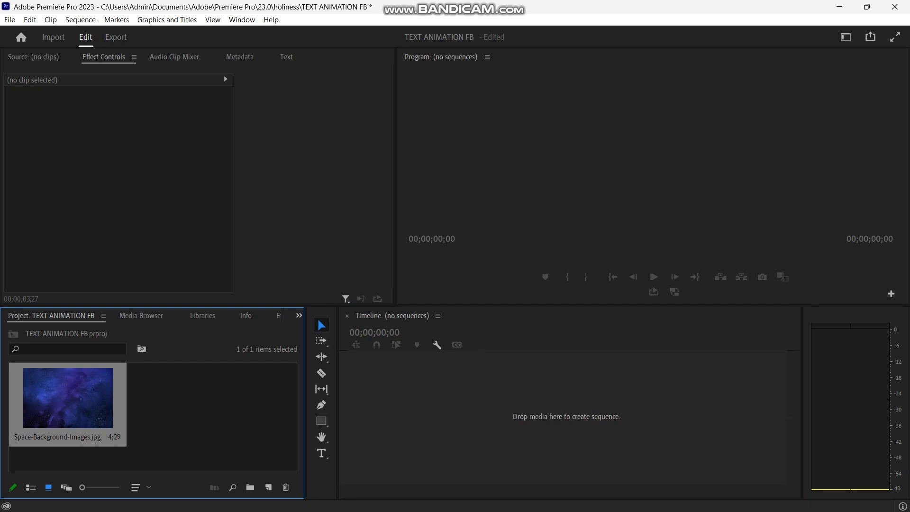
pyautogui.moveTo(67, 398); pyautogui.dragTo(427, 417)
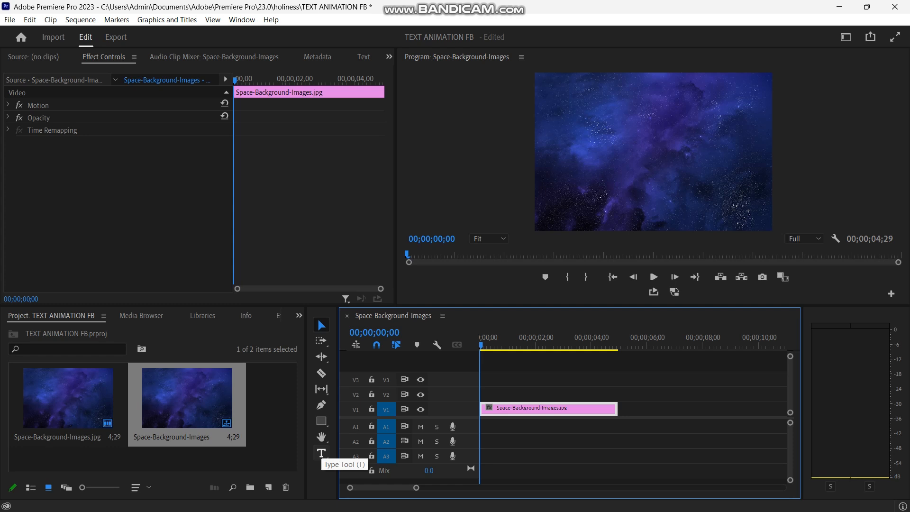
# Start a new text layer near the centre of the frame with the Type tool.
pyautogui.click(321, 452)
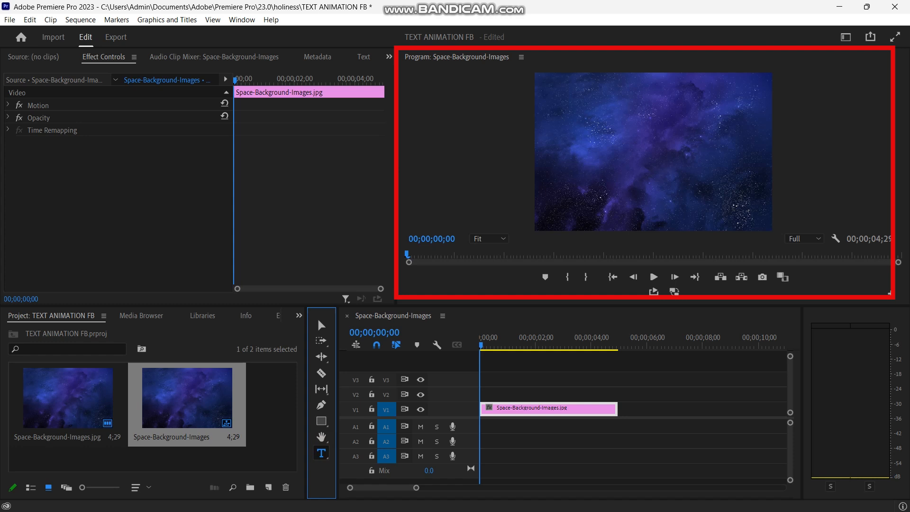
pyautogui.click(606, 141)
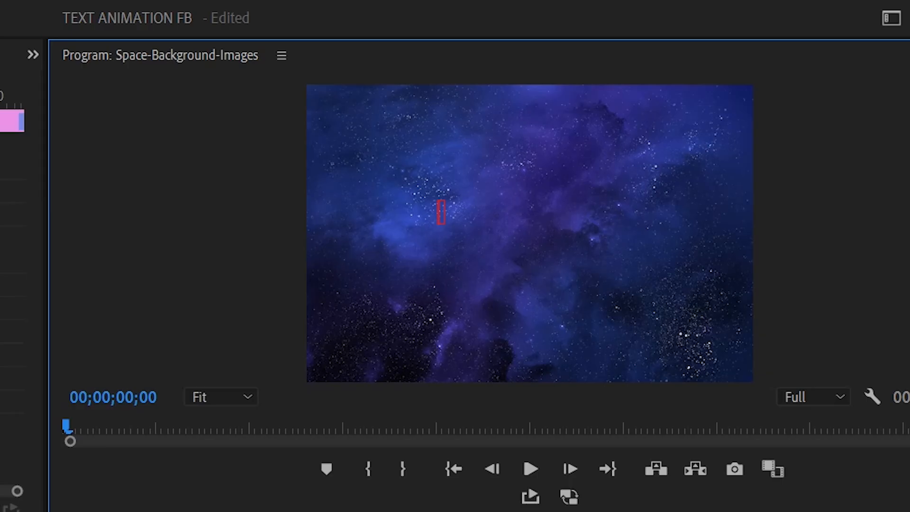
pyautogui.write('HGVVDUHYFG')
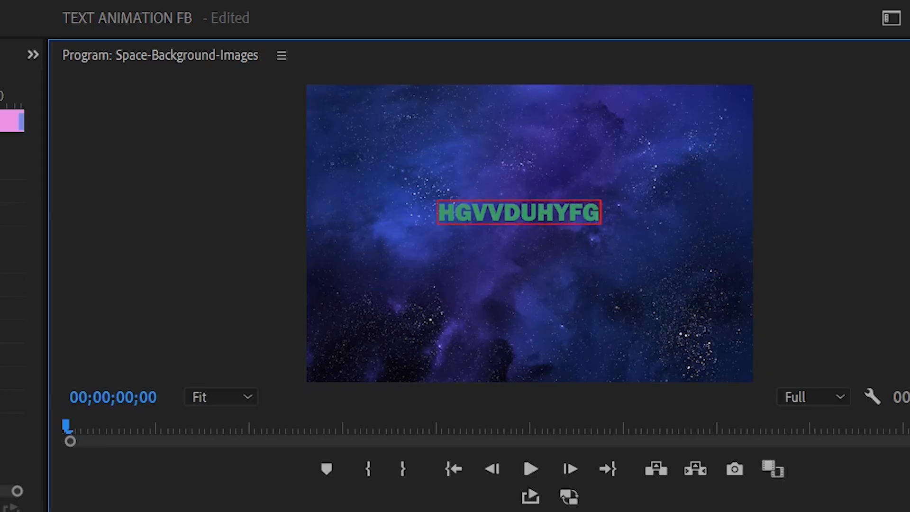
pyautogui.press('BackSpace')
pyautogui.press('BackSpace')
pyautogui.press('BackSpace')
pyautogui.press('BackSpace')
pyautogui.press('BackSpace')
pyautogui.press('BackSpace')
pyautogui.press('BackSpace')
pyautogui.press('BackSpace')
pyautogui.press('BackSpace')
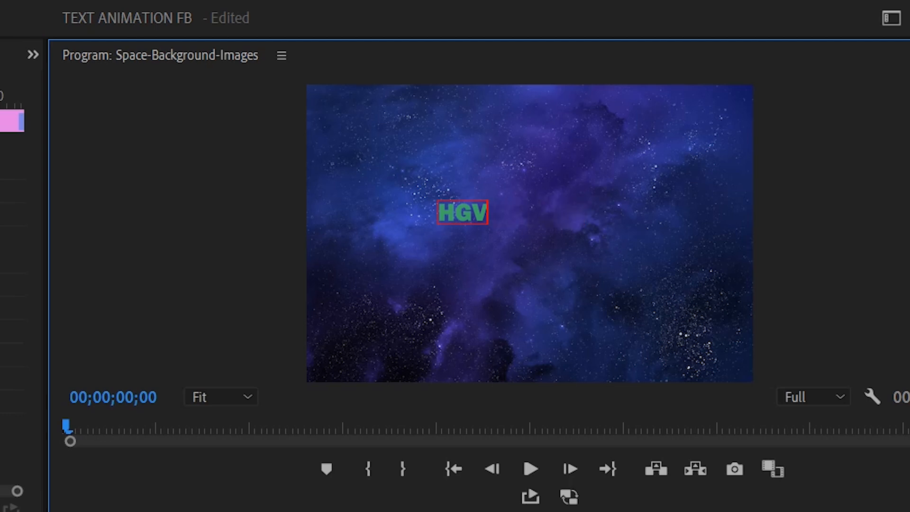
pyautogui.press('BackSpace')
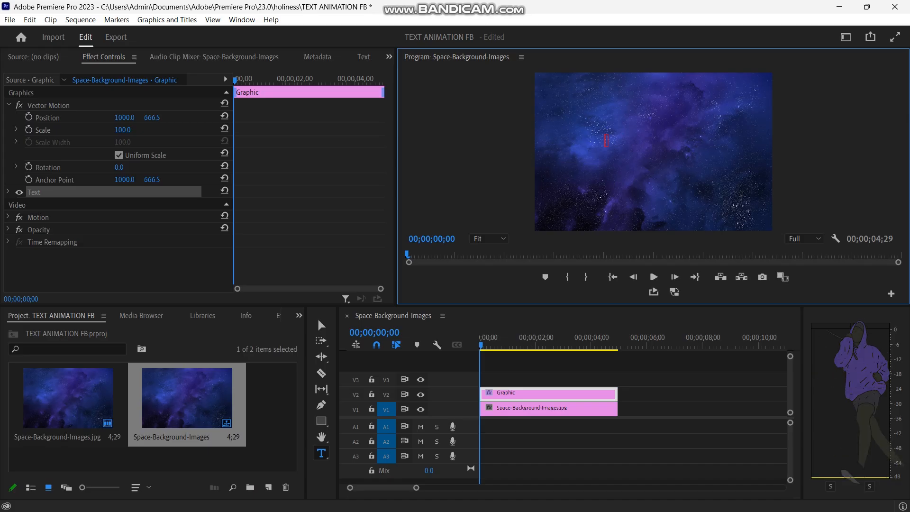
# Enter SQUARE MEDIA as the title text and finish the text entry.
pyautogui.write('SQUA')
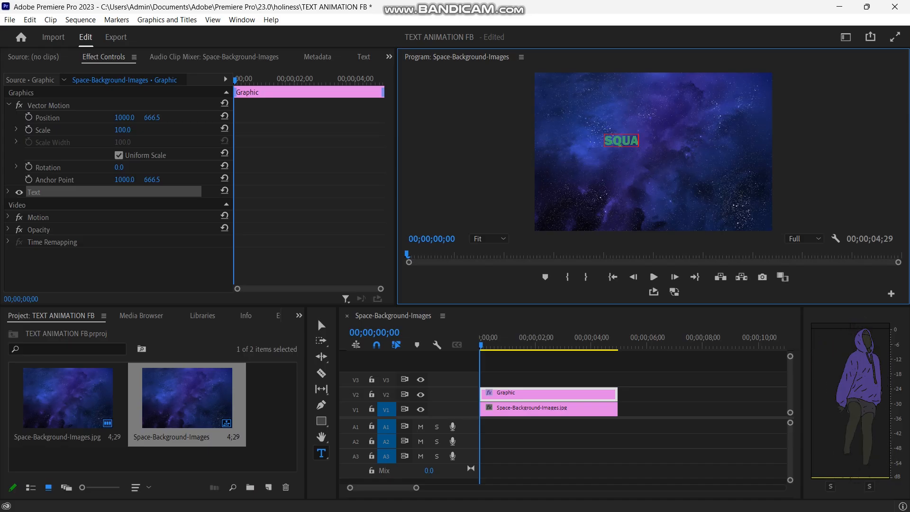
pyautogui.write('RE')
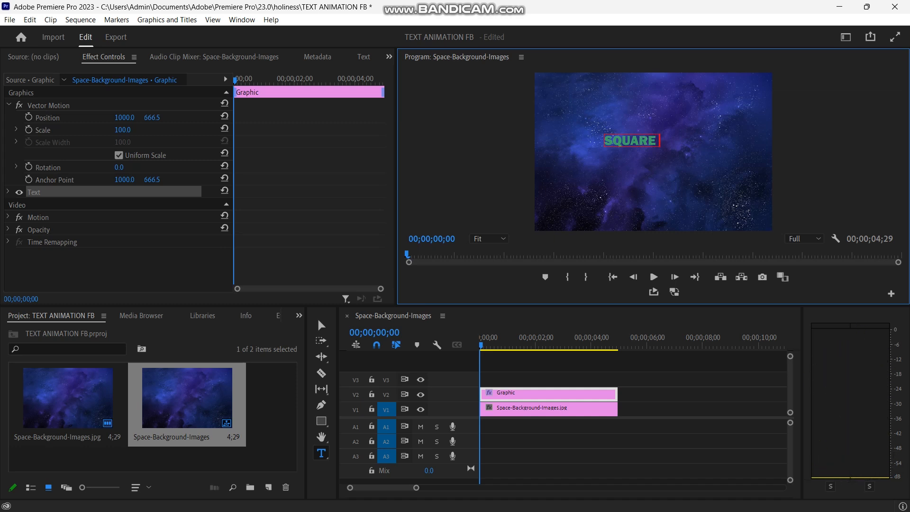
pyautogui.write(' MEDIA')
pyautogui.click(600, 133)
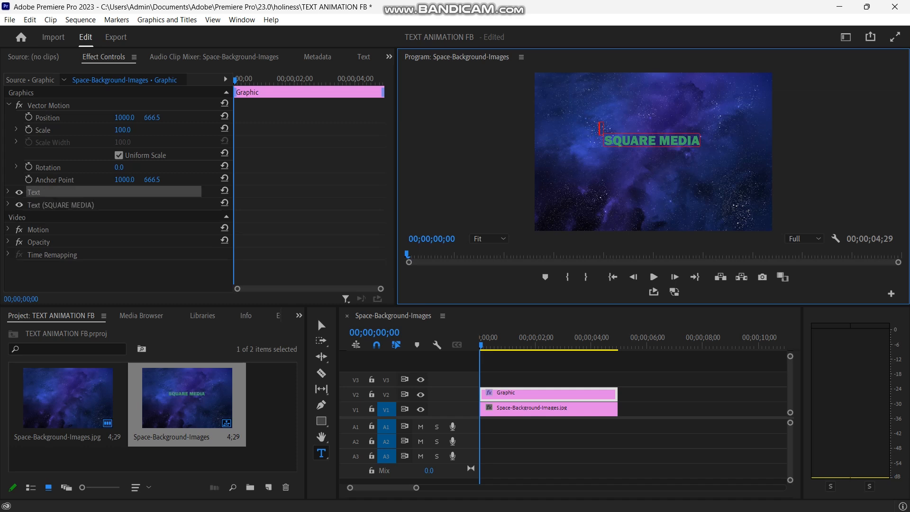
pyautogui.press('Escape')
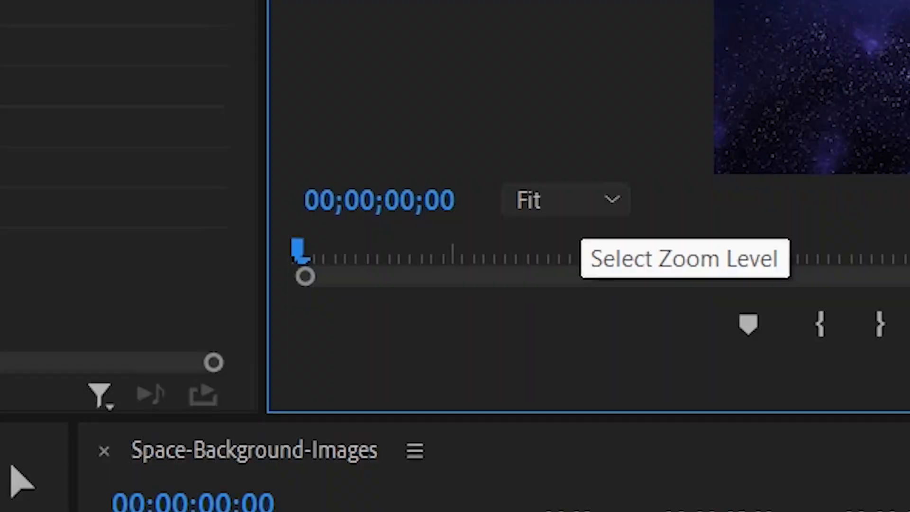
# Select all characters of the SQUARE MEDIA title in the program preview.
pyautogui.click(490, 239)
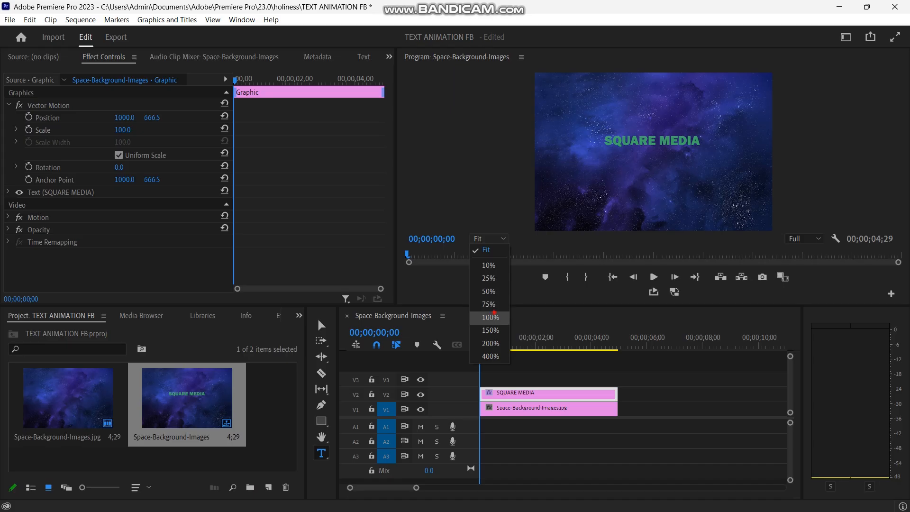
pyautogui.click(570, 456)
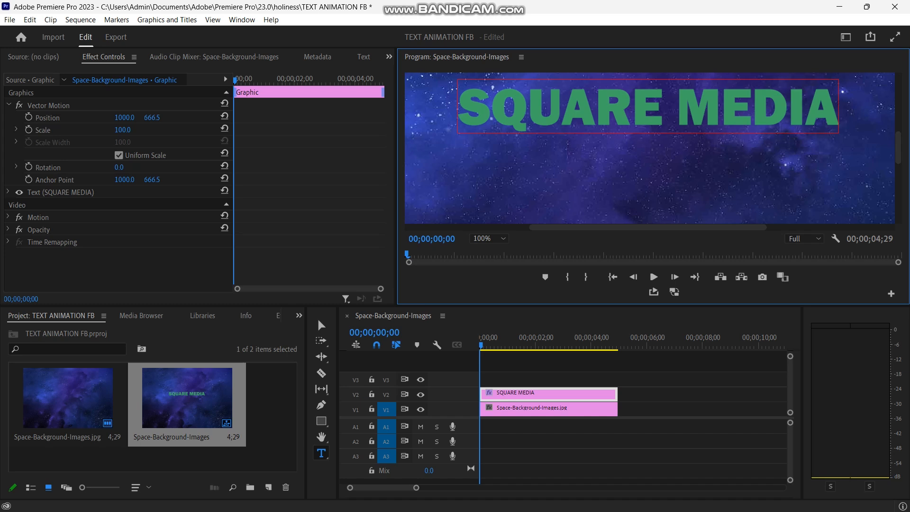
pyautogui.click(648, 108)
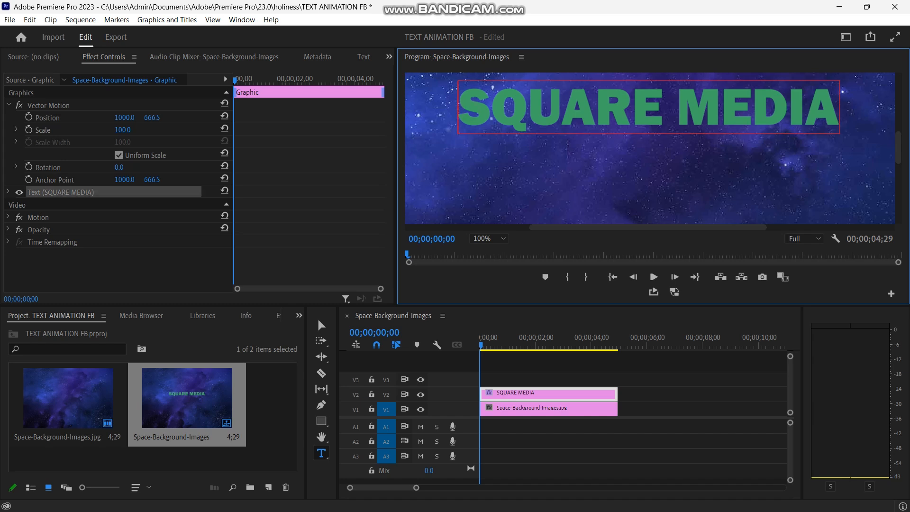
pyautogui.moveTo(458, 108); pyautogui.dragTo(843, 108)
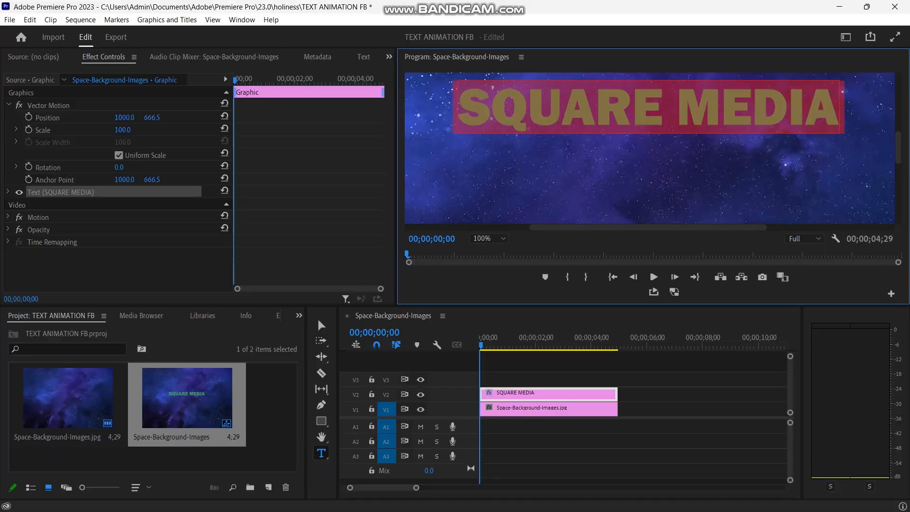
pyautogui.click(488, 238)
pyautogui.click(486, 249)
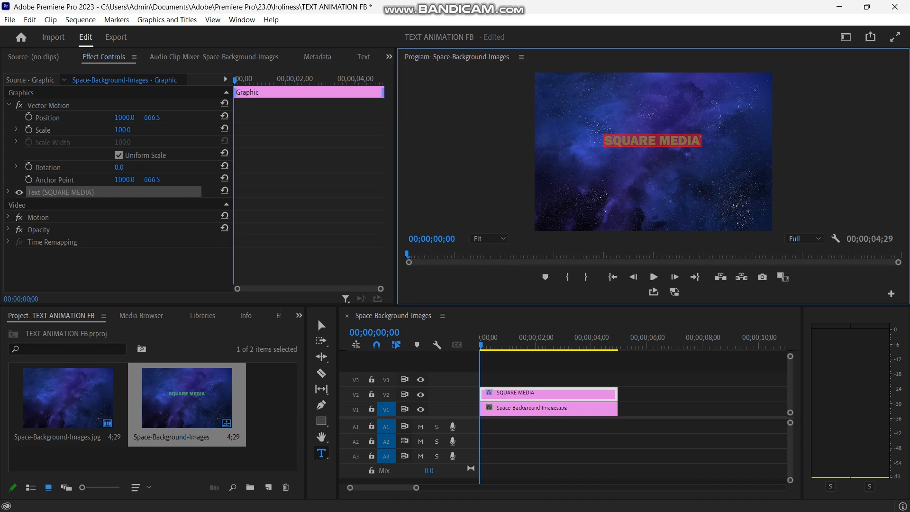
# Set the title graphic's Vector Motion scale to 166 and its vertical position to 799.5.
pyautogui.click(104, 57)
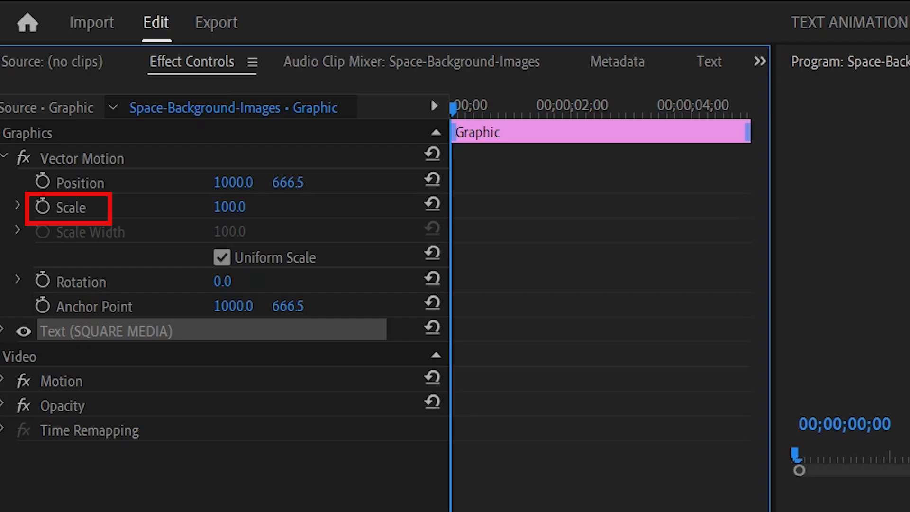
pyautogui.moveTo(230, 207); pyautogui.dragTo(272, 207)
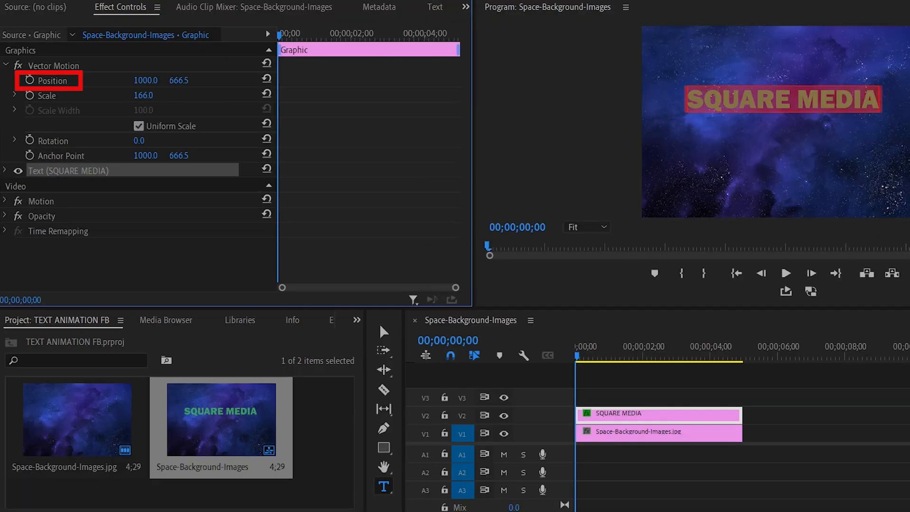
pyautogui.moveTo(178, 80); pyautogui.dragTo(242, 80)
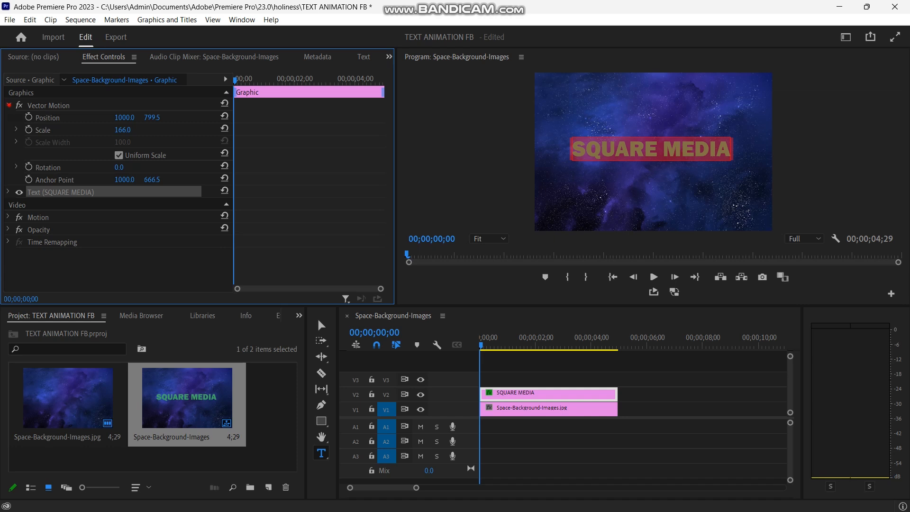
# Review the title's source text properties, including the font style choices and the fill colour.
pyautogui.click(8, 105)
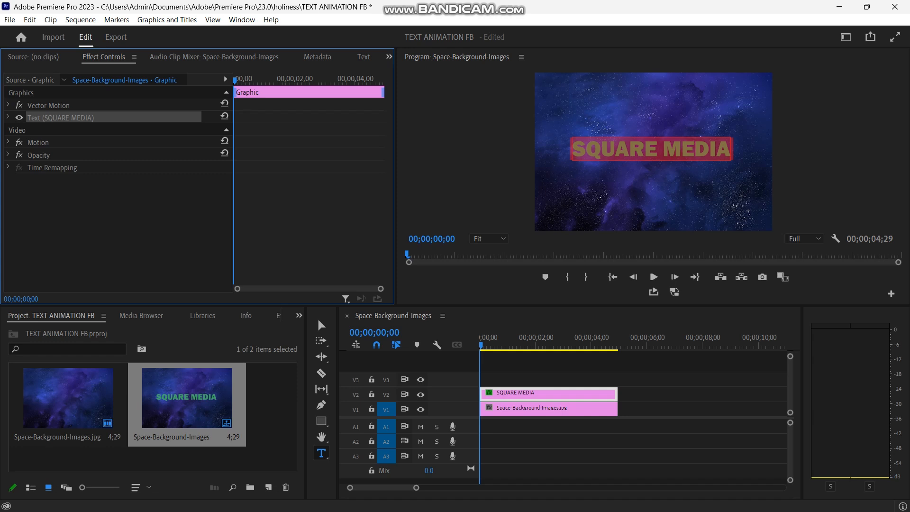
pyautogui.click(8, 117)
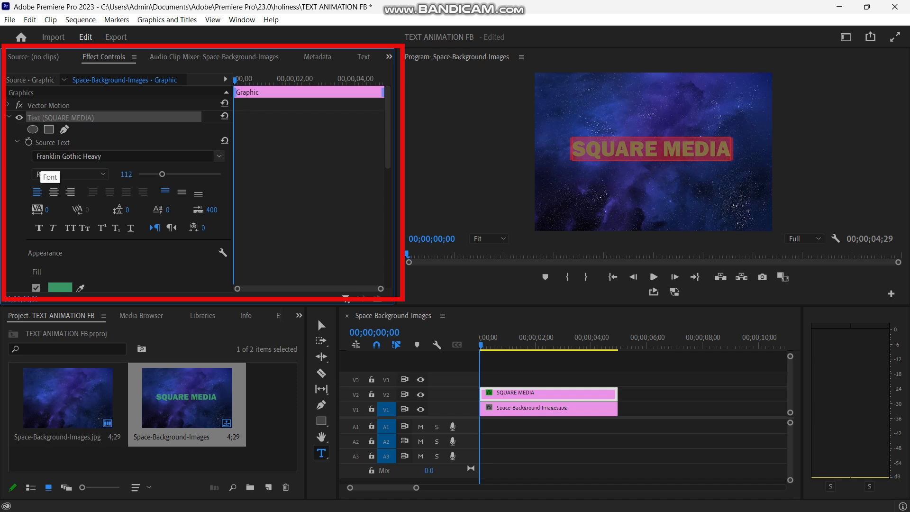
pyautogui.moveTo(162, 174); pyautogui.dragTo(161, 174)
pyautogui.click(69, 174)
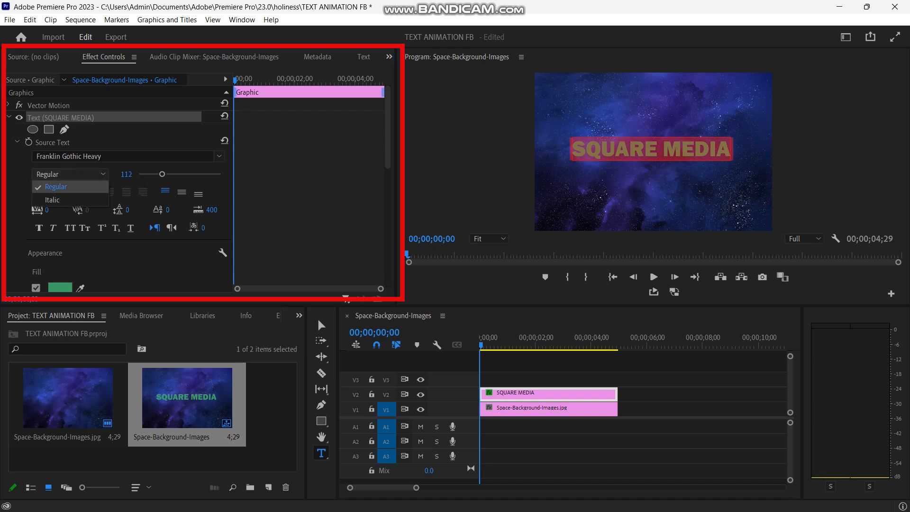
pyautogui.click(25, 172)
pyautogui.scroll(-2, 70, 192)
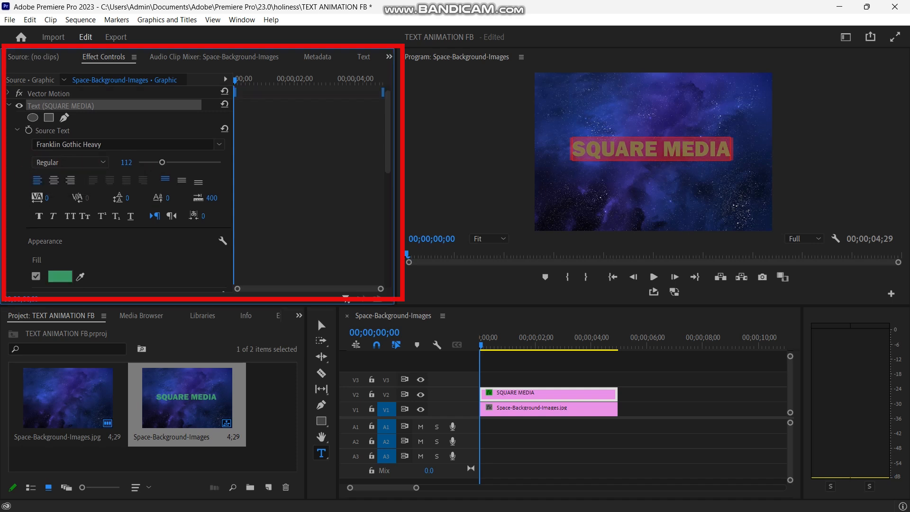
pyautogui.scroll(-2, 118, 190)
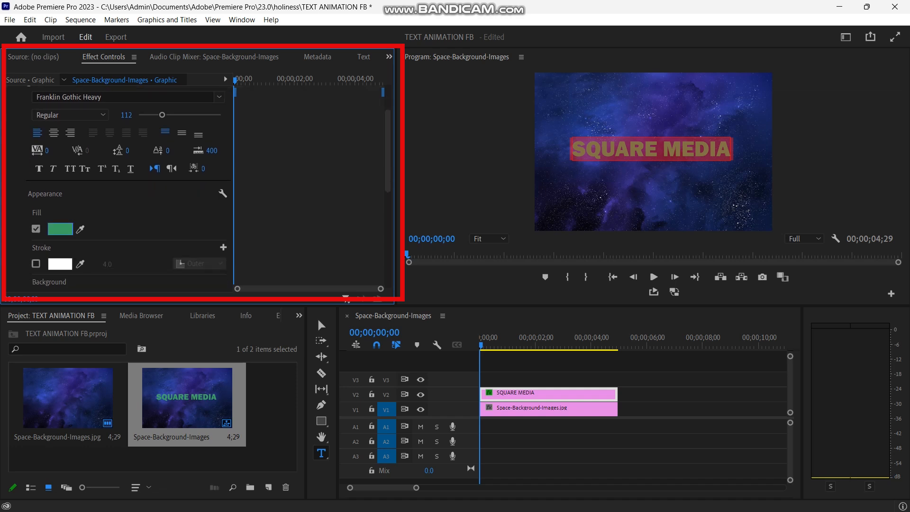
pyautogui.click(59, 229)
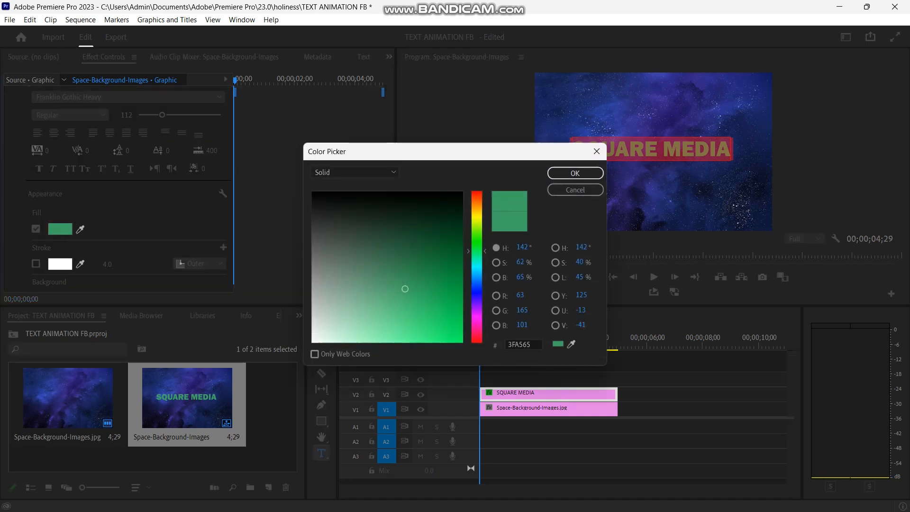
pyautogui.click(575, 173)
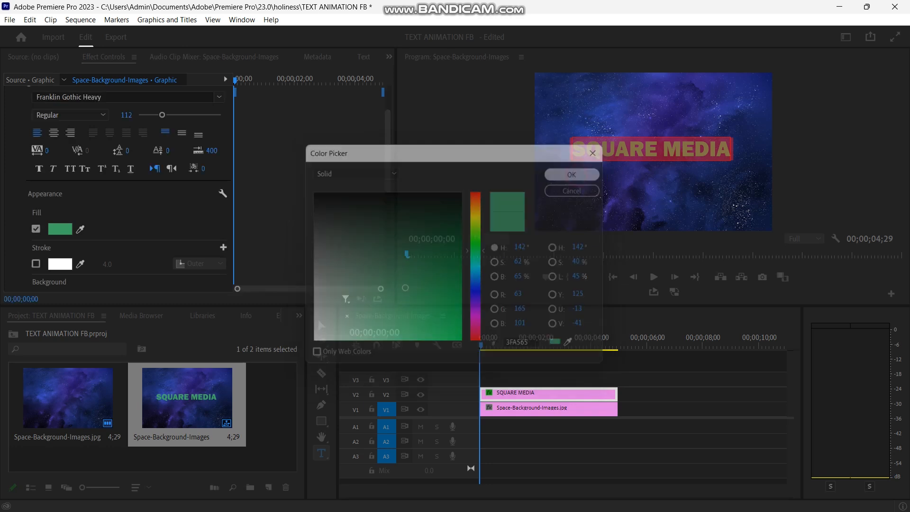
pyautogui.scroll(-1, 118, 190)
pyautogui.scroll(2, 119, 190)
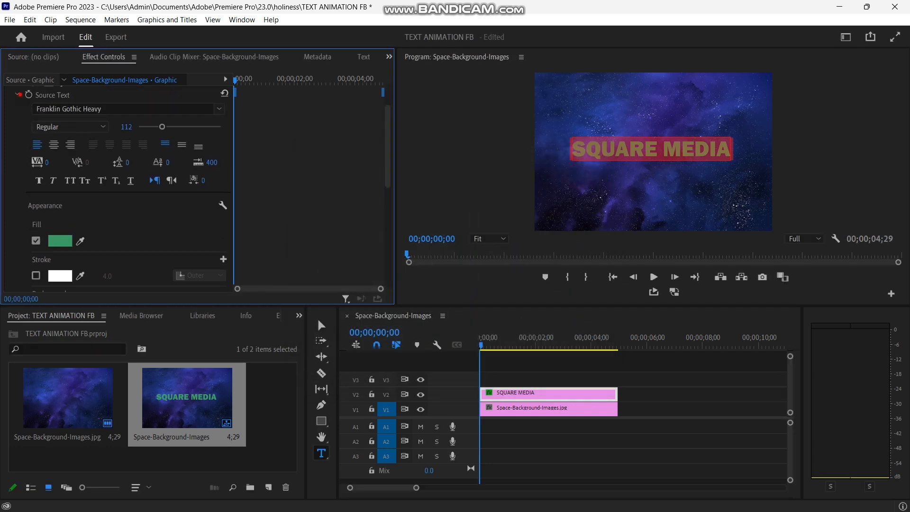
pyautogui.click(19, 94)
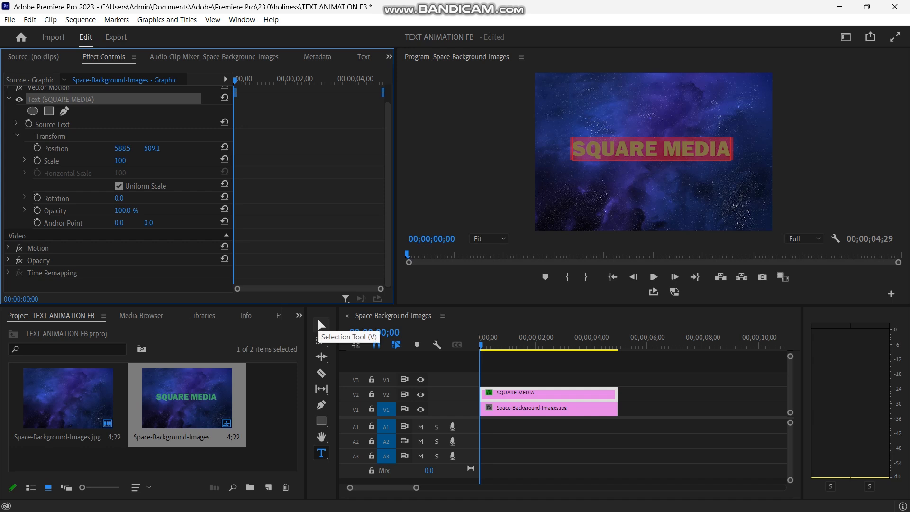
# Add a four-point polygon mask to the title text and stretch its corners past both sides of the frame, enclosing the whole title.
pyautogui.click(321, 325)
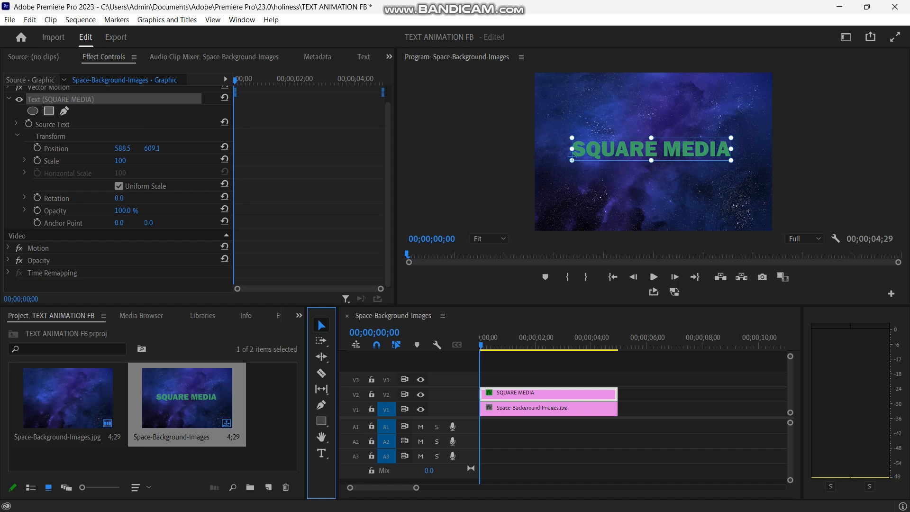
pyautogui.click(49, 111)
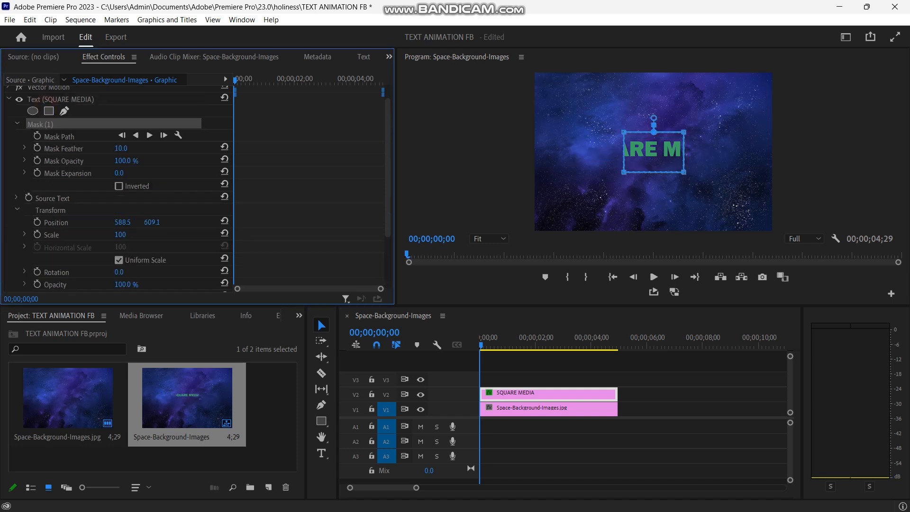
pyautogui.moveTo(683, 132); pyautogui.dragTo(794, 134)
pyautogui.moveTo(688, 177)
pyautogui.mouseDown()
pyautogui.moveTo(695, 184)
pyautogui.moveTo(757, 154)
pyautogui.moveTo(689, 181)
pyautogui.moveTo(679, 171)
pyautogui.moveTo(688, 179)
pyautogui.mouseUp()
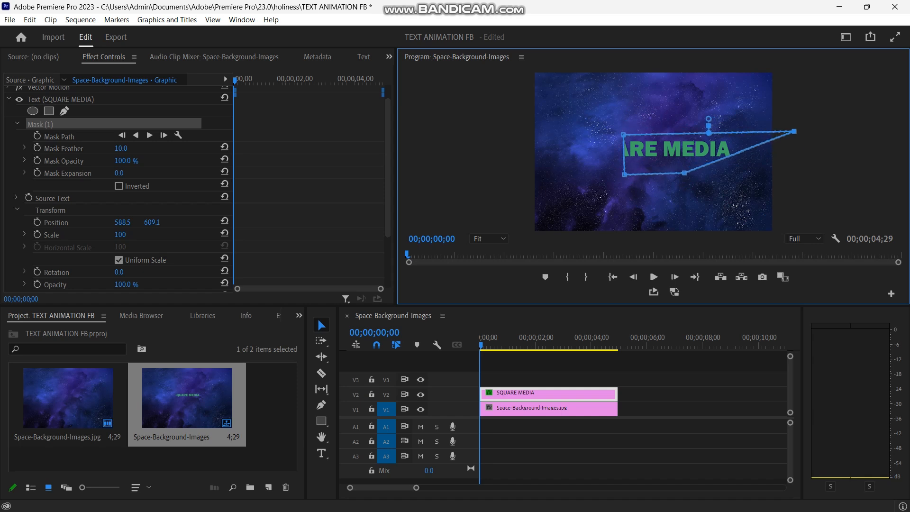
pyautogui.moveTo(625, 174); pyautogui.dragTo(502, 178)
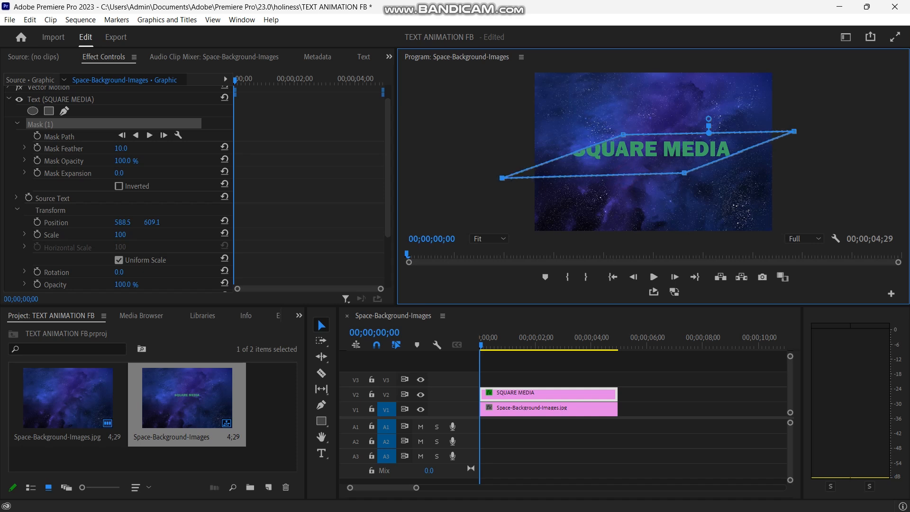
pyautogui.moveTo(622, 135); pyautogui.dragTo(495, 132)
pyautogui.moveTo(684, 173); pyautogui.dragTo(797, 159)
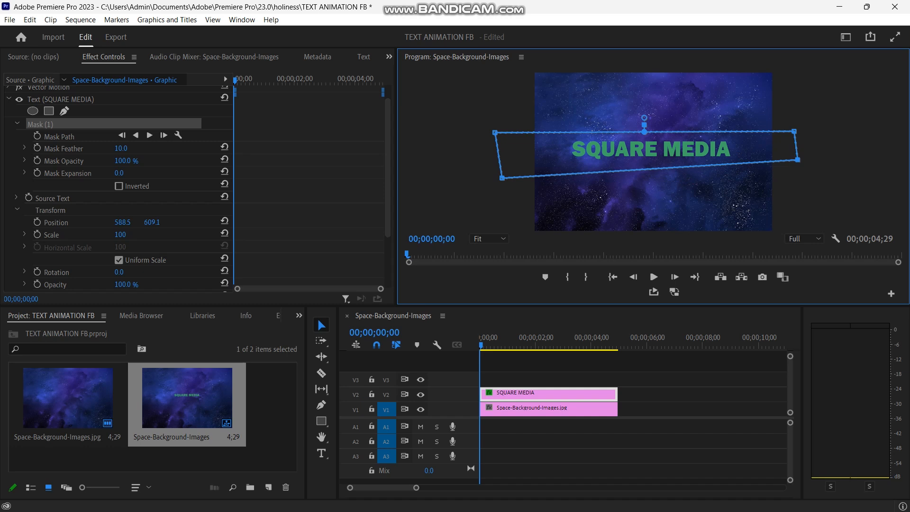
# Fine-tune the mask's corner points so it forms a nearly even horizontal band around the title.
pyautogui.moveTo(502, 178); pyautogui.dragTo(506, 167)
pyautogui.moveTo(494, 133); pyautogui.dragTo(508, 136)
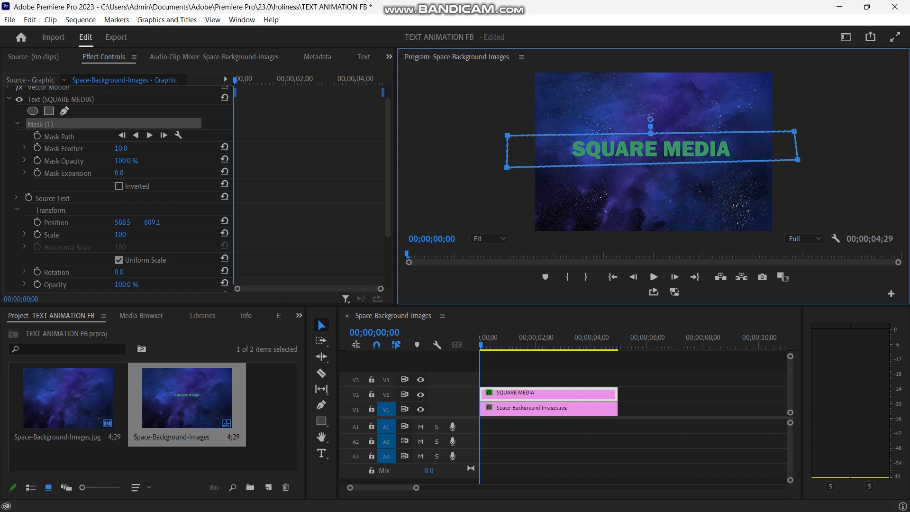
pyautogui.moveTo(798, 159); pyautogui.dragTo(795, 162)
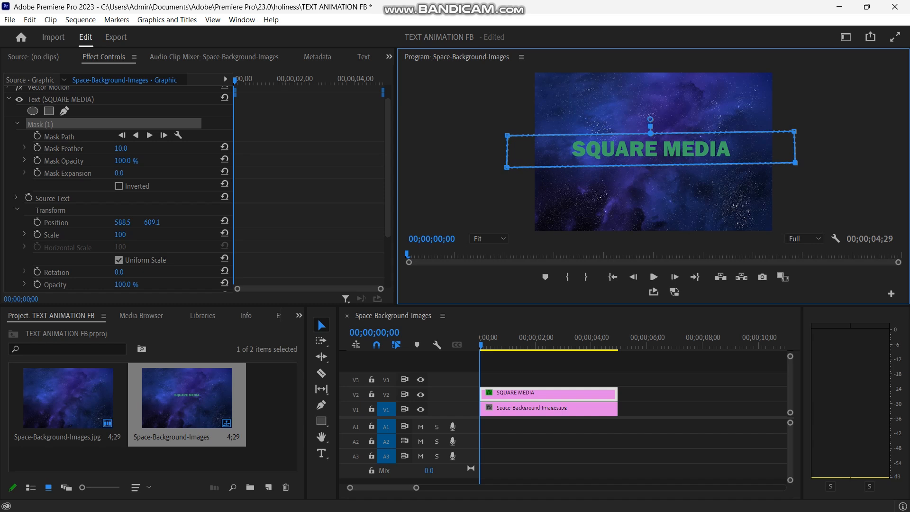
# Try inverting the title text's mask, and turn the inversion back off.
pyautogui.click(522, 389)
pyautogui.click(529, 408)
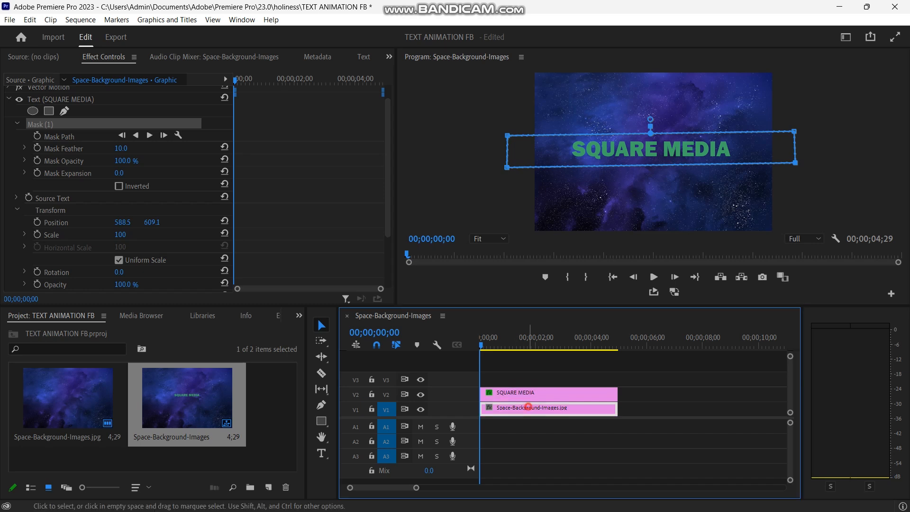
pyautogui.click(527, 394)
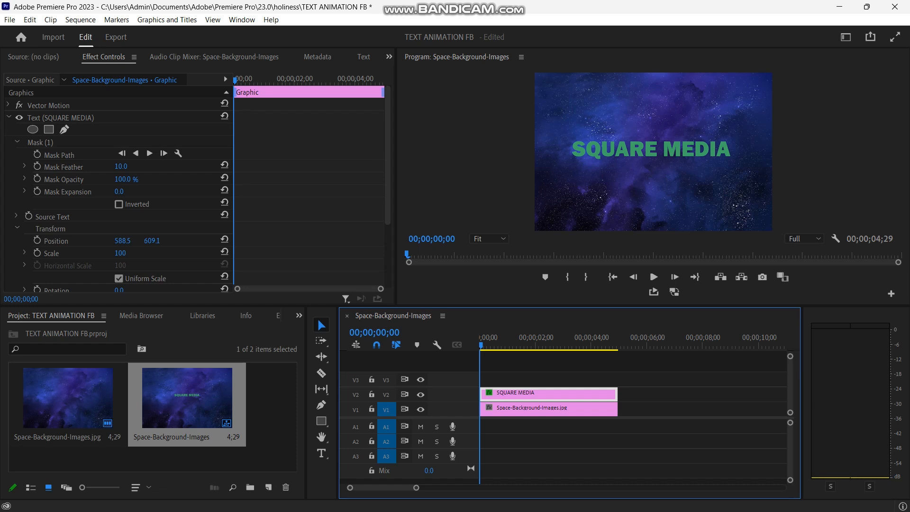
pyautogui.click(52, 164)
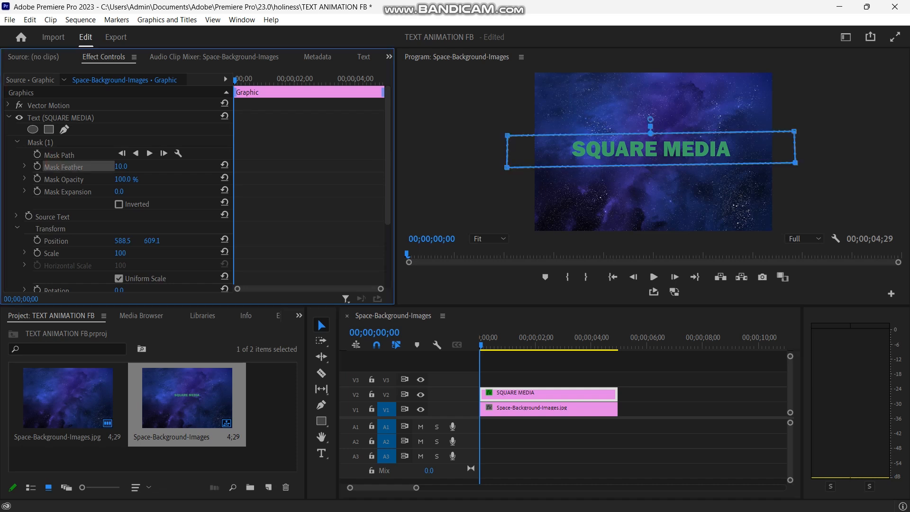
pyautogui.click(118, 203)
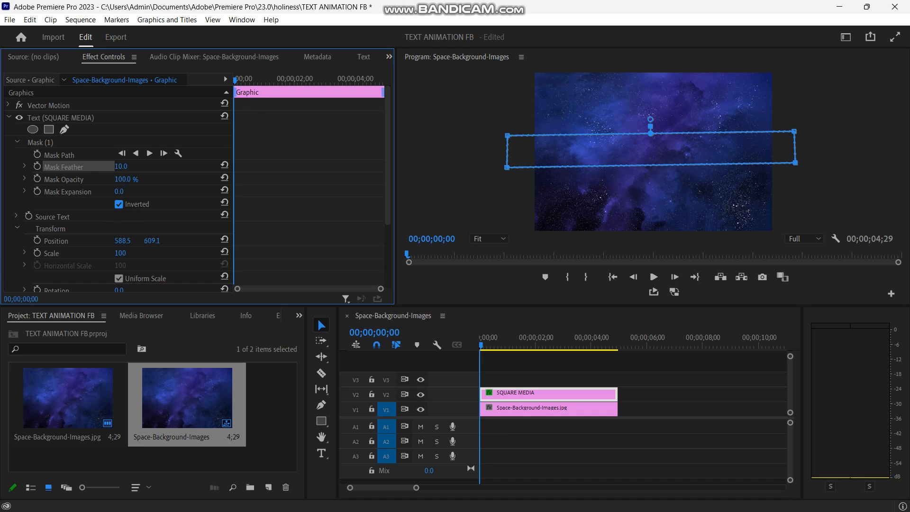
pyautogui.click(119, 203)
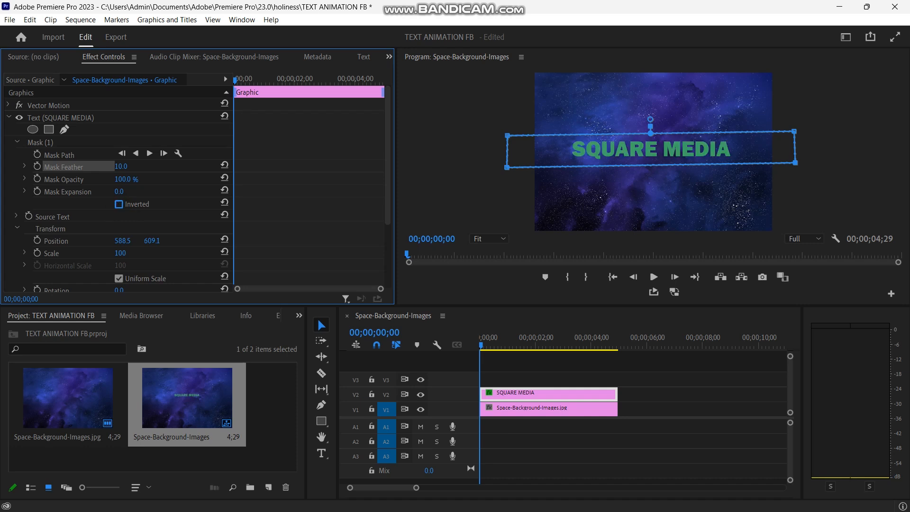
# Keyframe the title's Vector Motion vertical position from 1048.5 at the clip's start to 802.5 a little past one second.
pyautogui.click(17, 142)
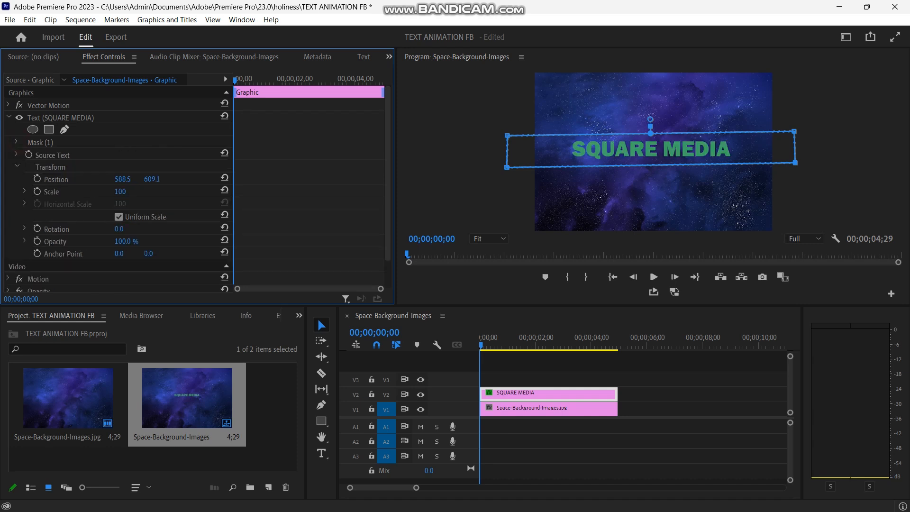
pyautogui.click(8, 117)
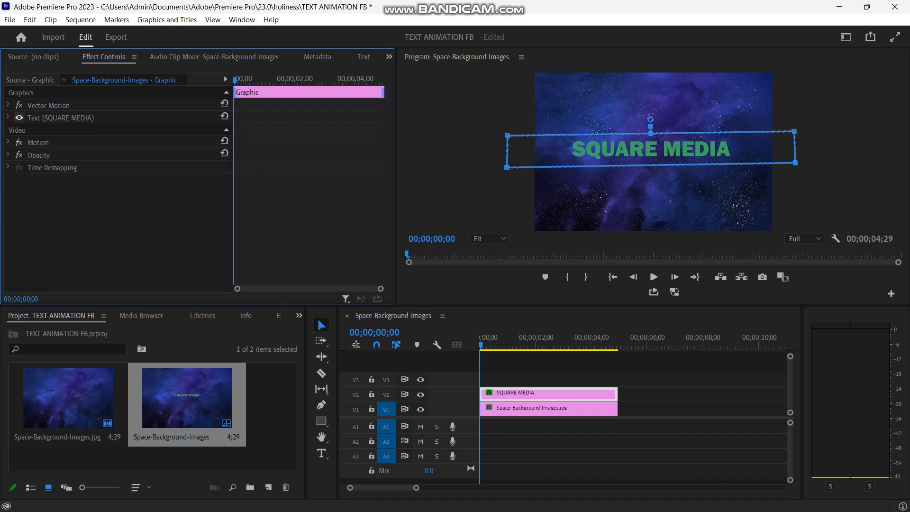
pyautogui.click(8, 104)
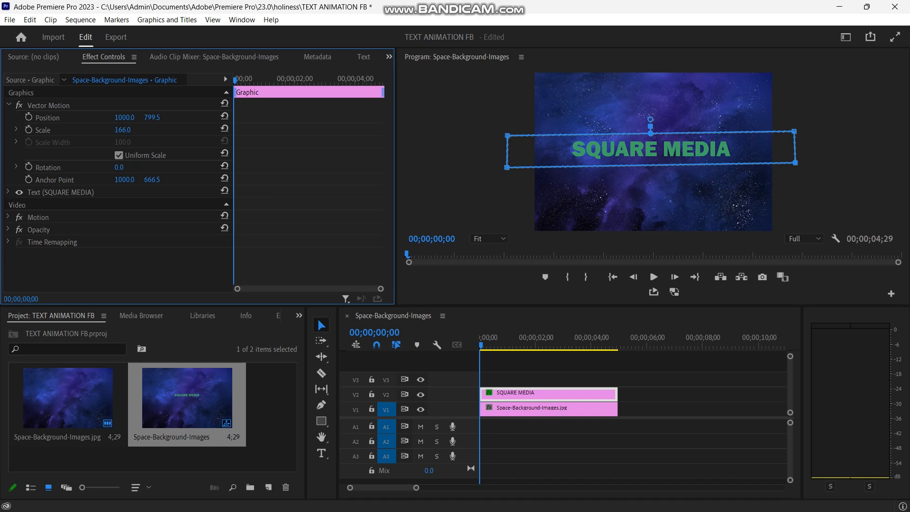
pyautogui.moveTo(235, 80)
pyautogui.mouseDown()
pyautogui.moveTo(323, 81)
pyautogui.moveTo(234, 81)
pyautogui.mouseUp()
pyautogui.click(28, 117)
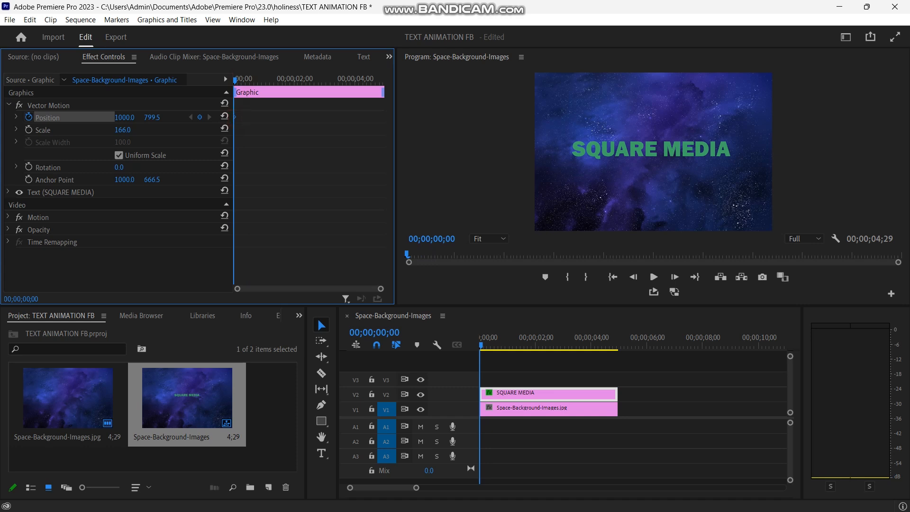
pyautogui.moveTo(152, 117); pyautogui.dragTo(257, 117)
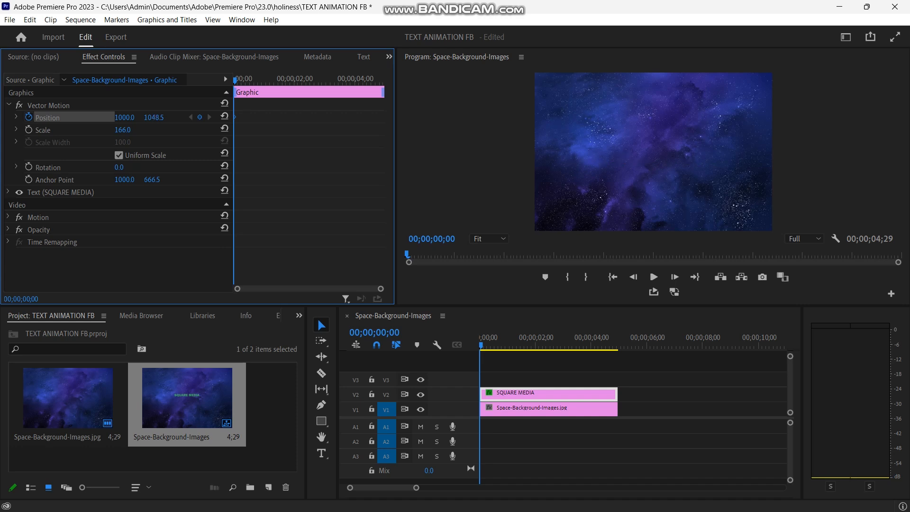
pyautogui.moveTo(236, 77); pyautogui.dragTo(270, 79)
pyautogui.moveTo(154, 117); pyautogui.dragTo(37, 117)
# Copy the second position keyframe to 00;00;02;00, and set the vertical position to 1063.5 at 00;00;02;28.
pyautogui.moveTo(270, 80); pyautogui.dragTo(294, 79)
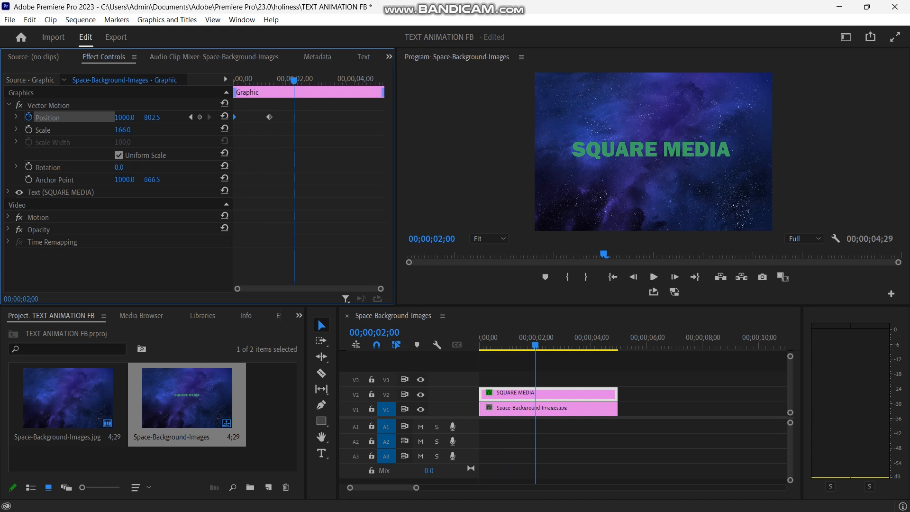
pyautogui.click(269, 116)
pyautogui.rightClick(269, 117)
pyautogui.click(297, 154)
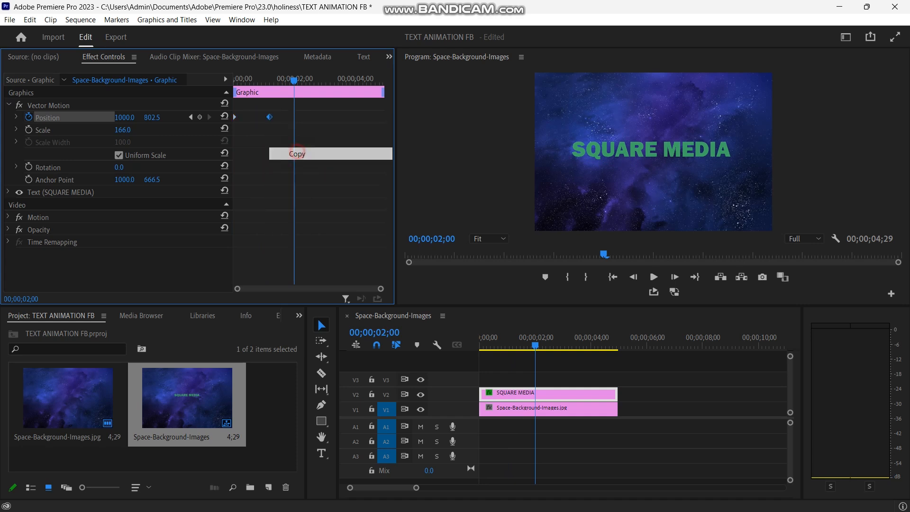
pyautogui.hotkey('ctrl', 'v')
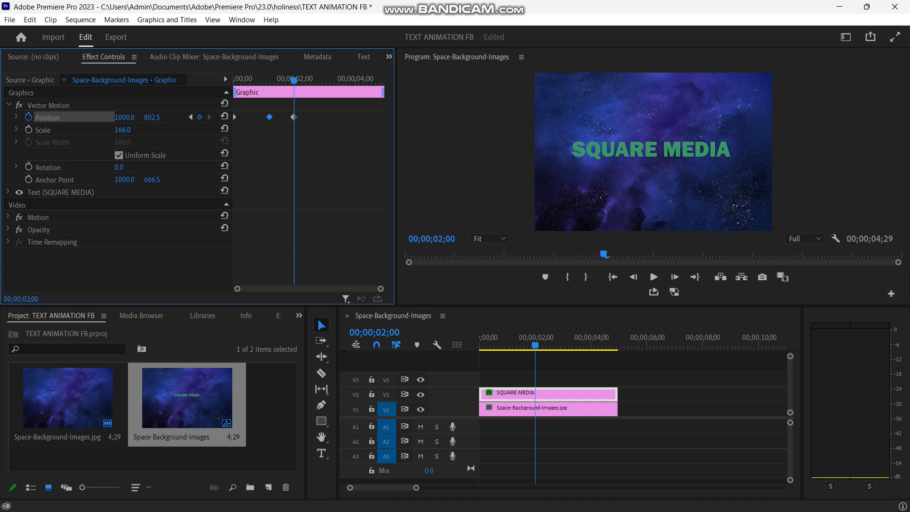
pyautogui.moveTo(293, 79); pyautogui.dragTo(322, 80)
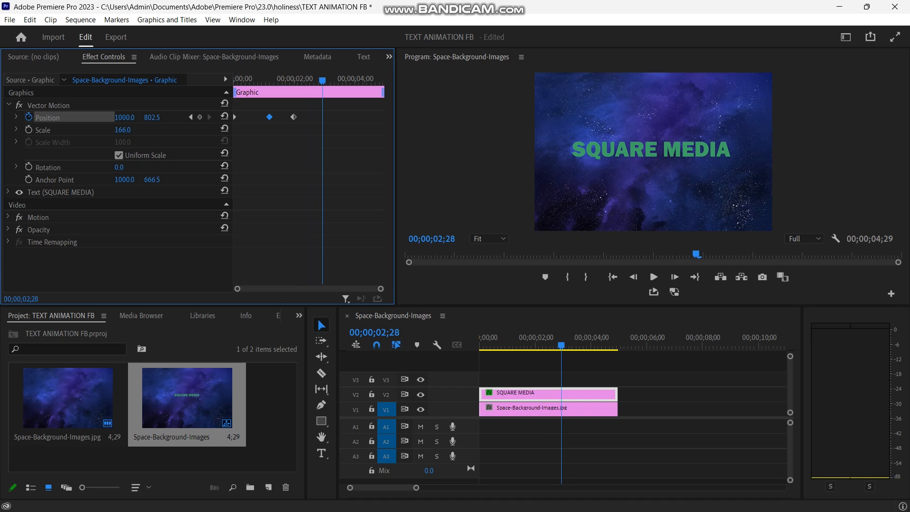
pyautogui.moveTo(152, 117); pyautogui.dragTo(276, 117)
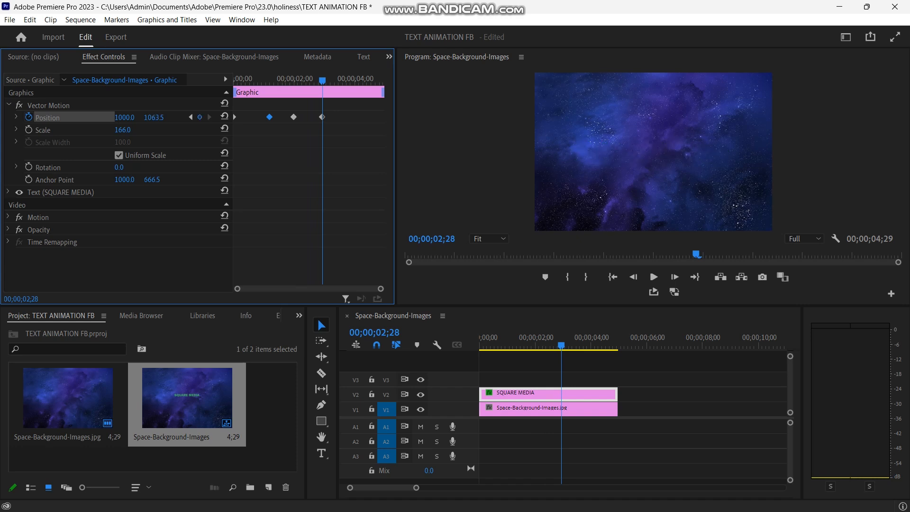
# Play the title animation from the start of the sequence and save the project.
pyautogui.press('Home')
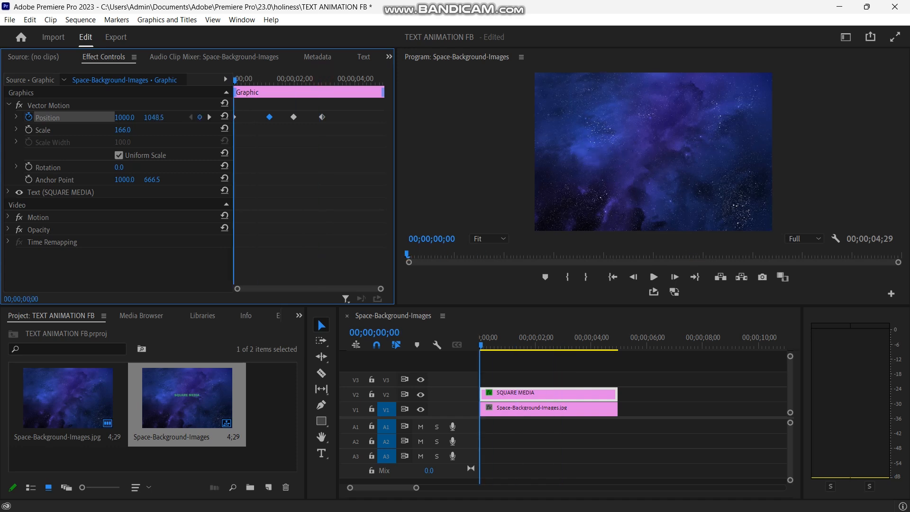
pyautogui.press('space')
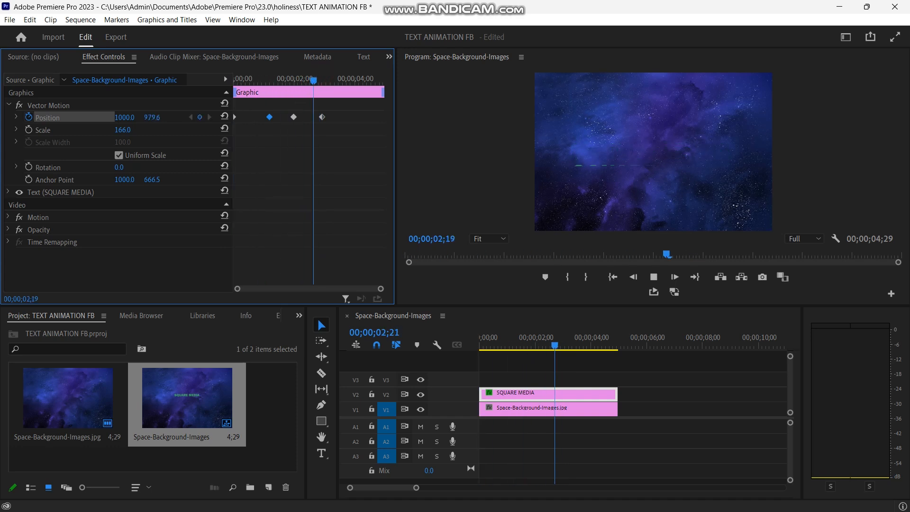
pyautogui.press('space')
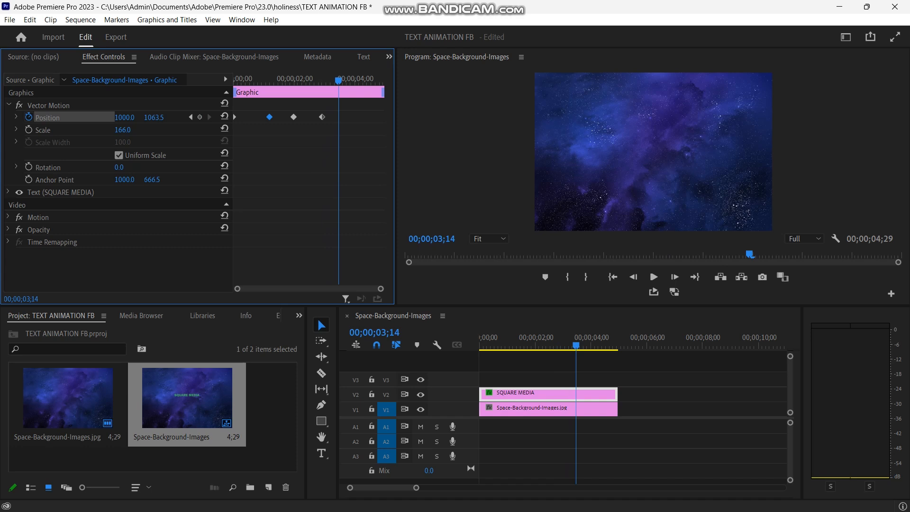
pyautogui.hotkey('ctrl', 's')
# Trim both the title and background clips to end at 00;00;03;14, and play the shortened sequence.
pyautogui.moveTo(616, 395); pyautogui.dragTo(576, 409)
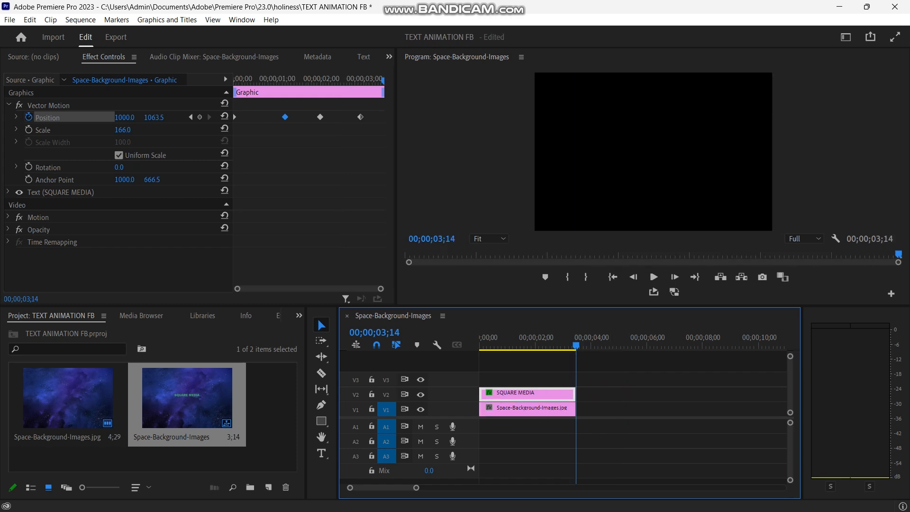
pyautogui.press('space')
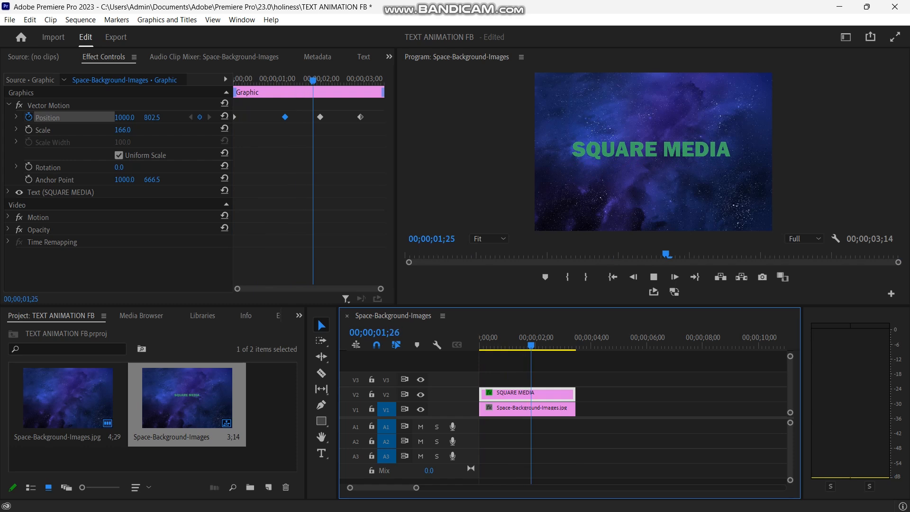
pyautogui.press('space')
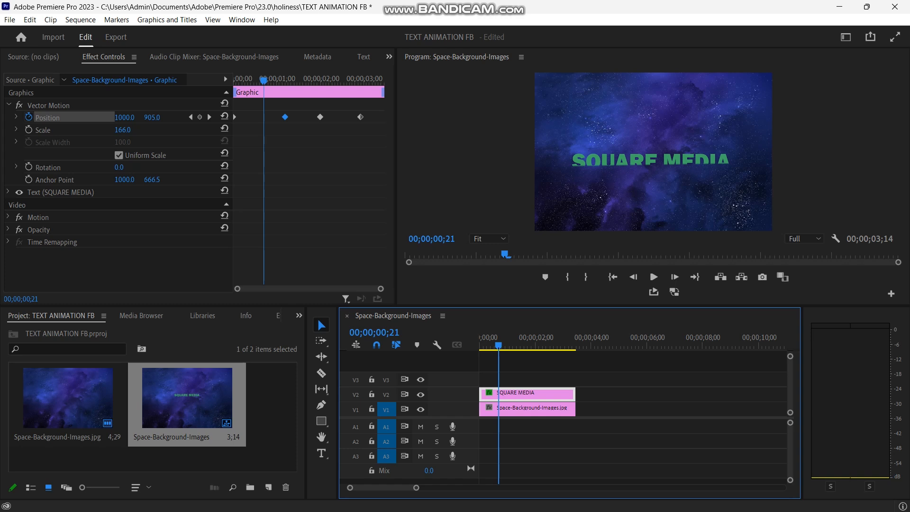
# Apply Ease Out to the first position keyframe, move the second one slightly earlier and give it Ease In.
pyautogui.moveTo(263, 80)
pyautogui.mouseDown()
pyautogui.moveTo(248, 81)
pyautogui.moveTo(262, 80)
pyautogui.mouseUp()
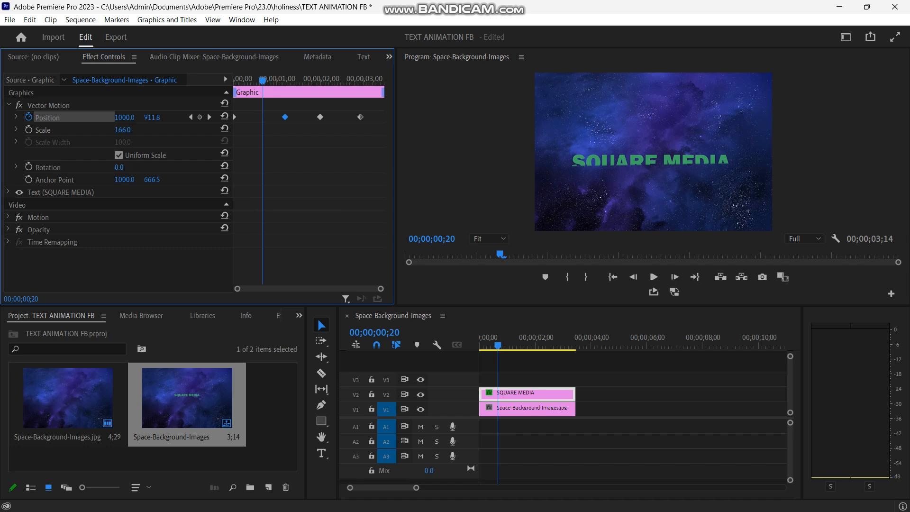
pyautogui.click(234, 117)
pyautogui.rightClick(234, 117)
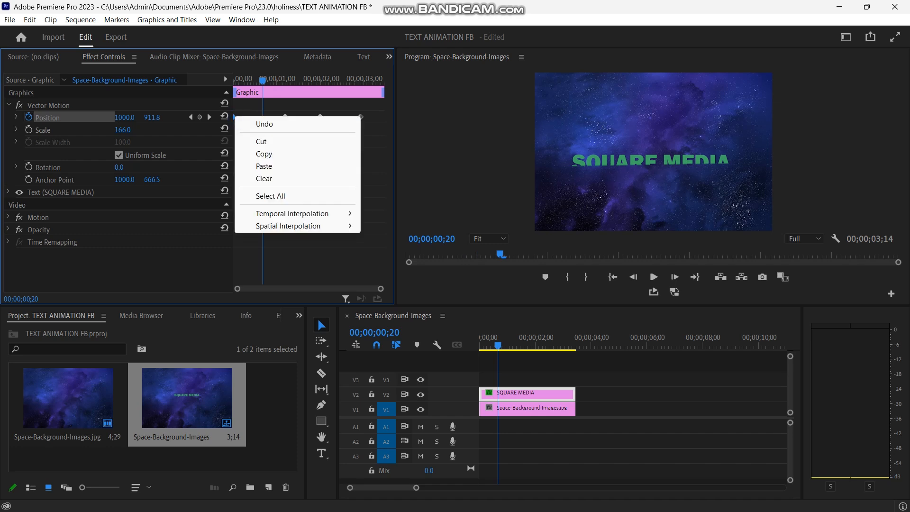
pyautogui.moveTo(292, 213)
pyautogui.click(400, 293)
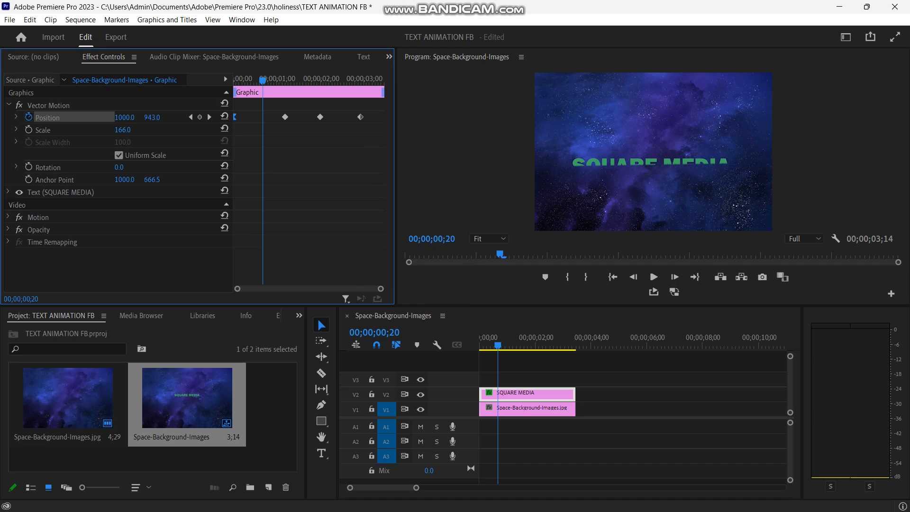
pyautogui.moveTo(285, 117); pyautogui.dragTo(282, 116)
pyautogui.rightClick(282, 117)
pyautogui.moveTo(340, 214)
pyautogui.click(417, 280)
# Apply Ease In temporal interpolation to the third and fourth position keyframes of the title.
pyautogui.click(320, 117)
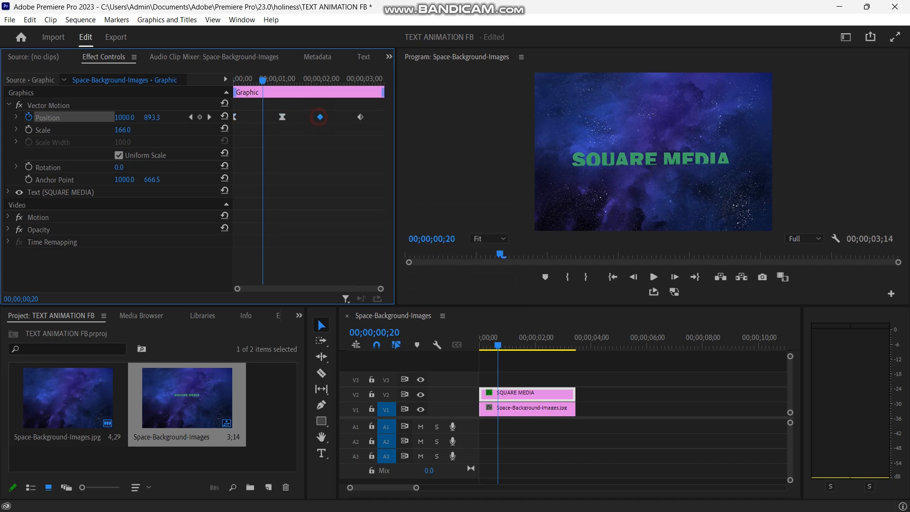
pyautogui.rightClick(320, 116)
pyautogui.moveTo(426, 264)
pyautogui.click(471, 280)
pyautogui.click(358, 115)
pyautogui.rightClick(358, 115)
pyautogui.moveTo(412, 209)
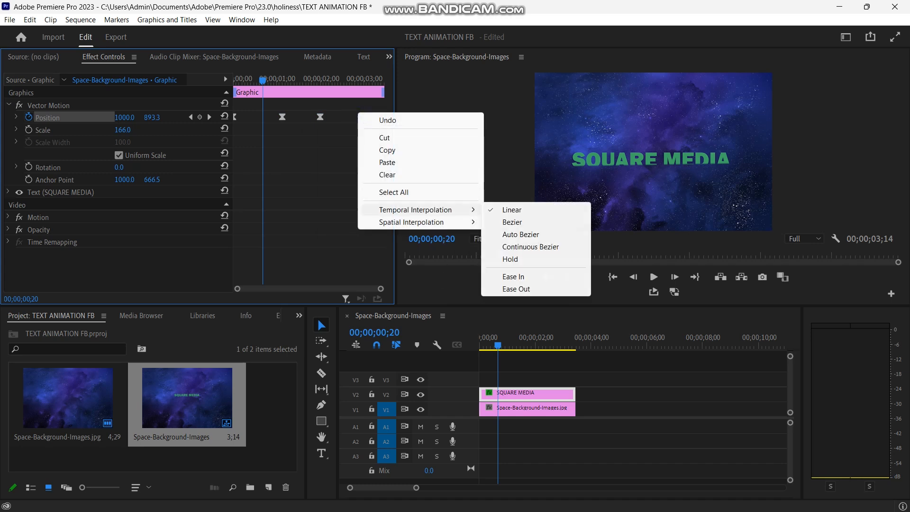
pyautogui.click(516, 276)
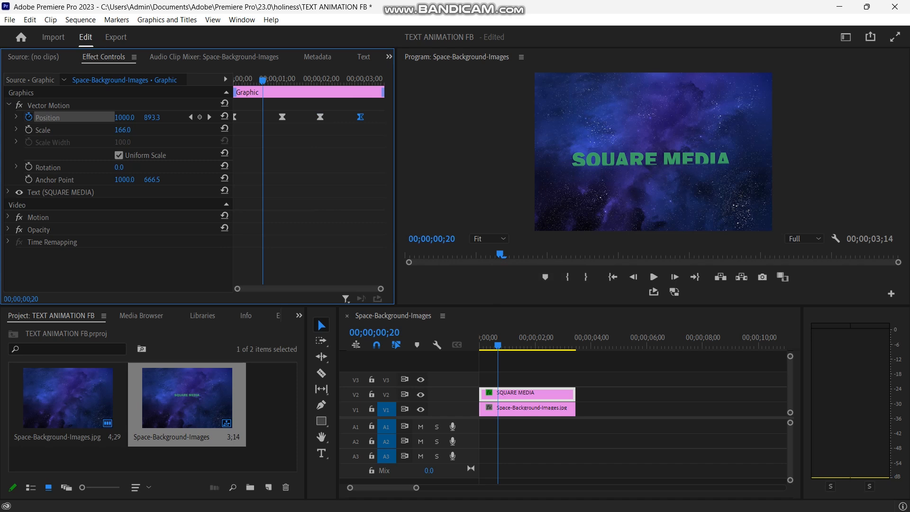
# Move the last position keyframe to the clip's end and the third slightly past two seconds, and replay the animation.
pyautogui.moveTo(360, 117); pyautogui.dragTo(382, 117)
pyautogui.moveTo(320, 117); pyautogui.dragTo(334, 116)
pyautogui.press('Home')
pyautogui.press('space')
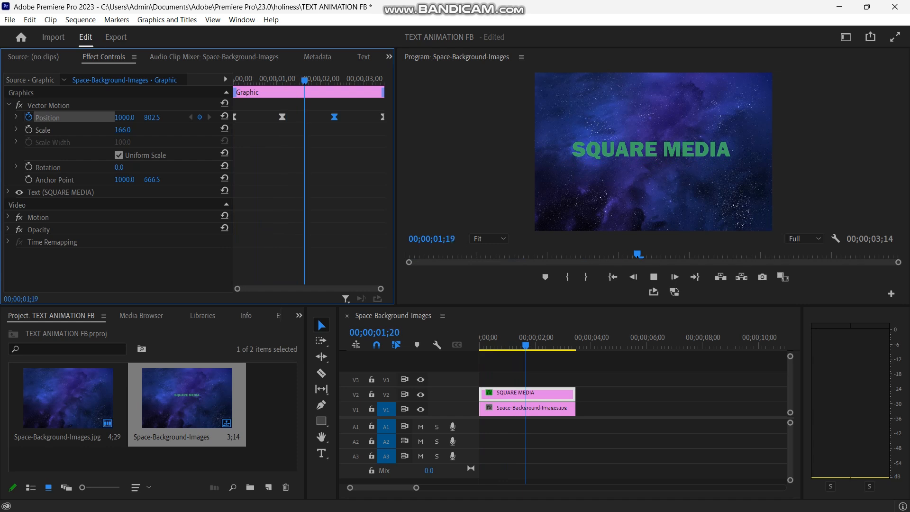
pyautogui.press('space')
pyautogui.press('space')
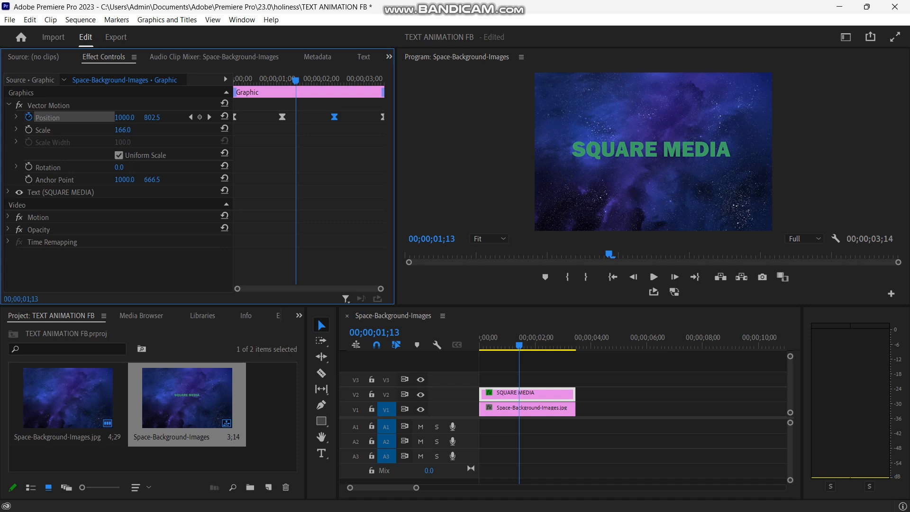
# Search the effects for "GAU" and apply Gaussian Blur to the Space-Background-Images.jpg clip on V1.
pyautogui.click(298, 315)
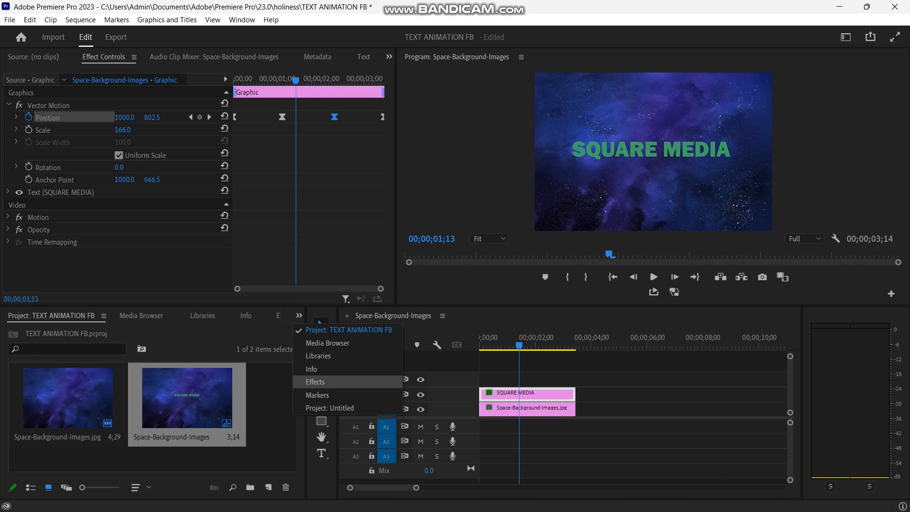
pyautogui.click(327, 381)
pyautogui.click(72, 332)
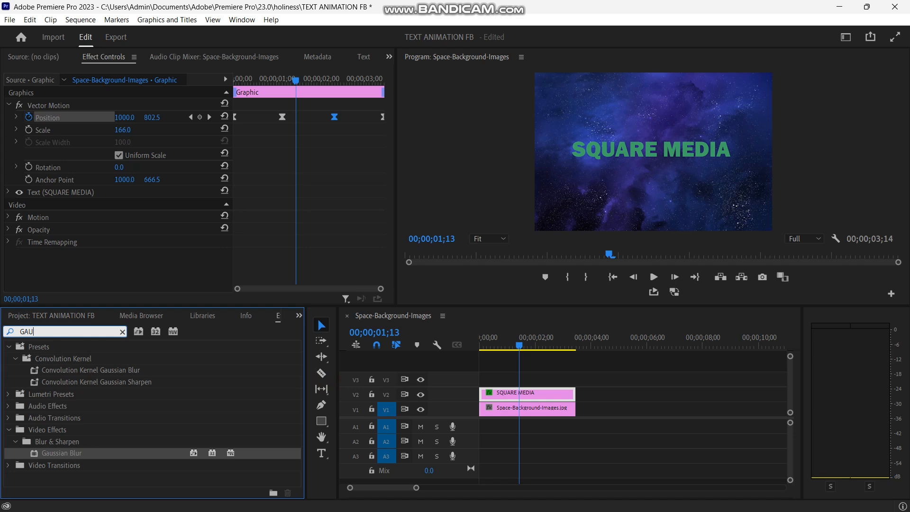
pyautogui.click(77, 453)
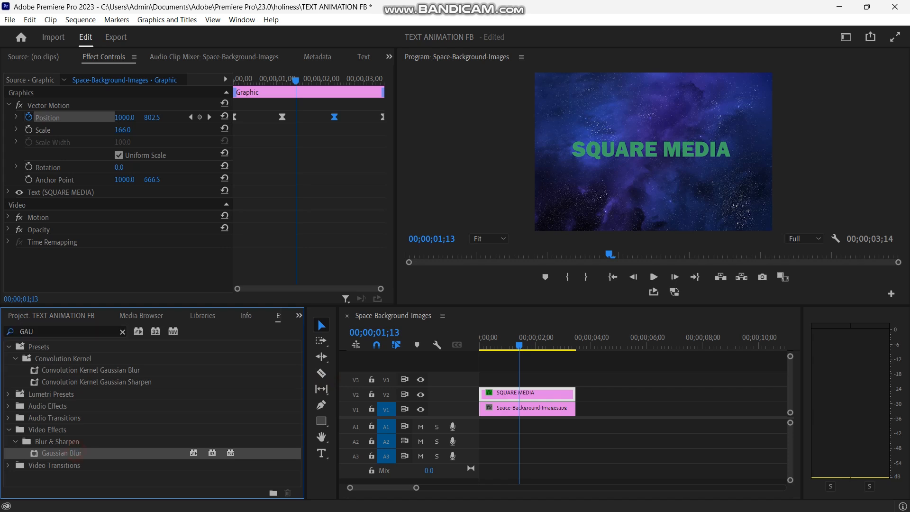
pyautogui.moveTo(76, 453); pyautogui.dragTo(512, 408)
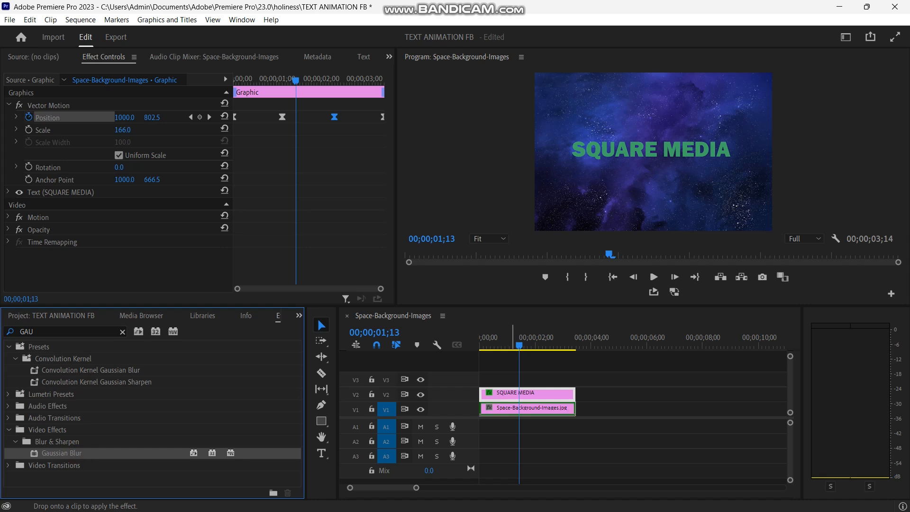
pyautogui.moveTo(512, 408); pyautogui.dragTo(515, 408)
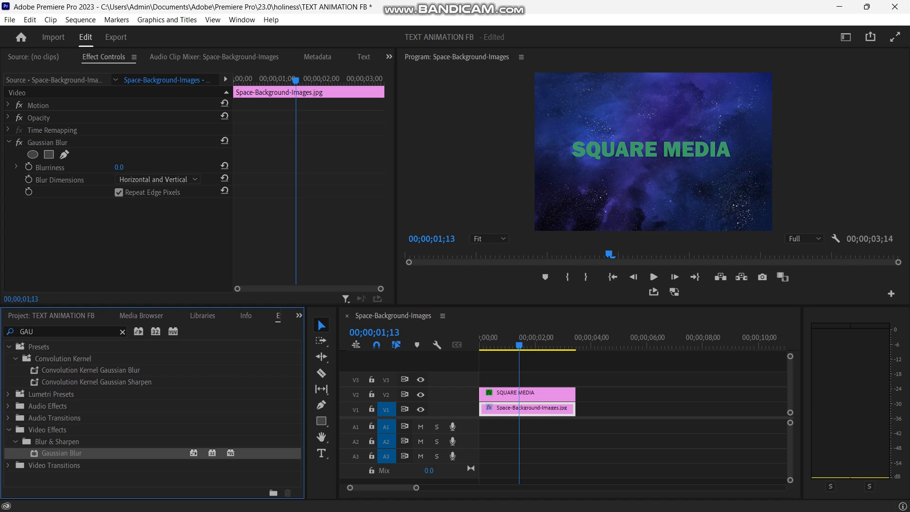
# Set the background clip's Gaussian Blur Blurriness to 39 and replay the animation from the start of the sequence.
pyautogui.click(119, 167)
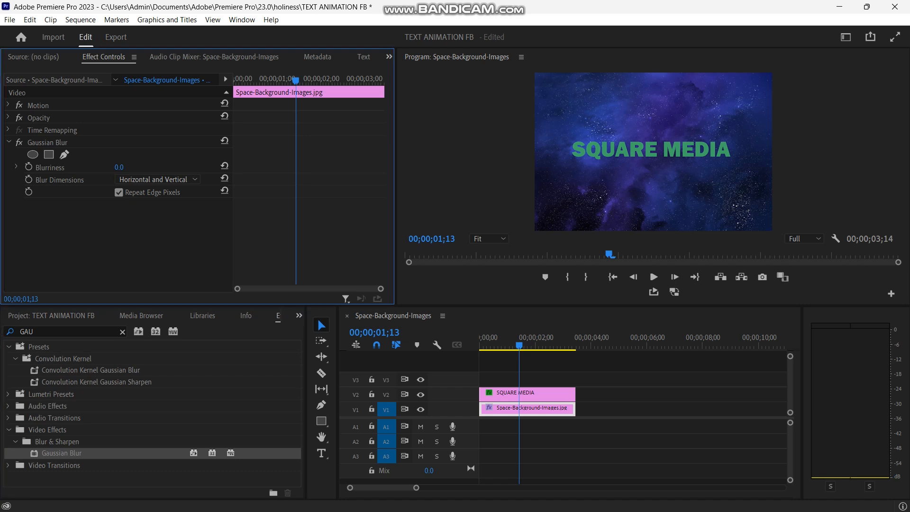
pyautogui.moveTo(118, 168)
pyautogui.mouseDown()
pyautogui.moveTo(138, 167)
pyautogui.moveTo(119, 168)
pyautogui.mouseUp()
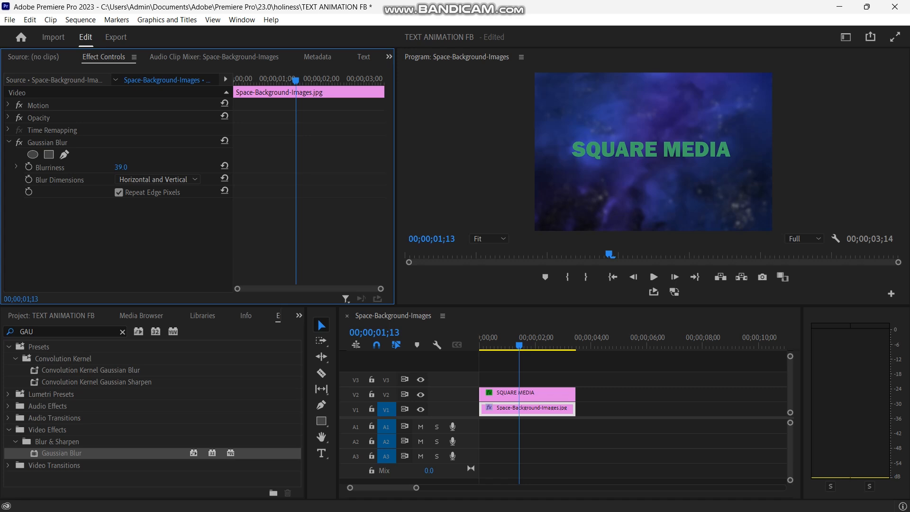
pyautogui.moveTo(519, 345); pyautogui.dragTo(479, 346)
pyautogui.press('space')
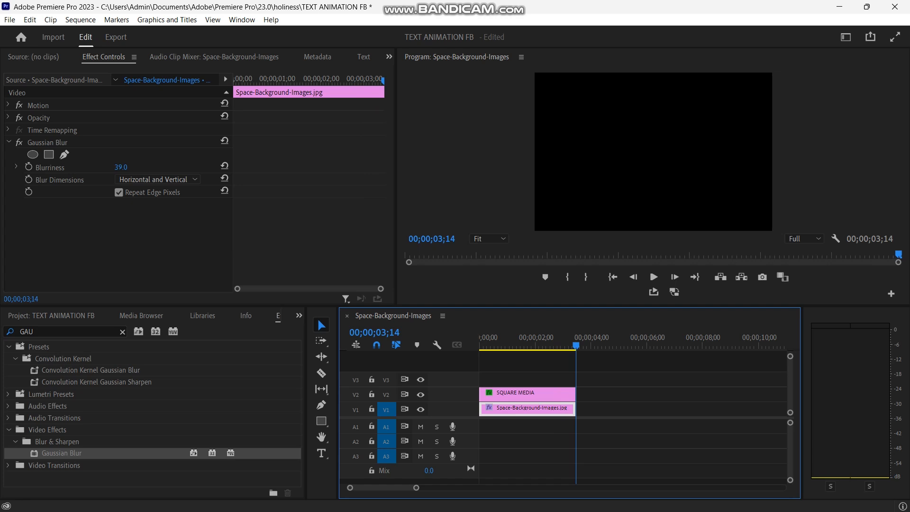
pyautogui.press('space')
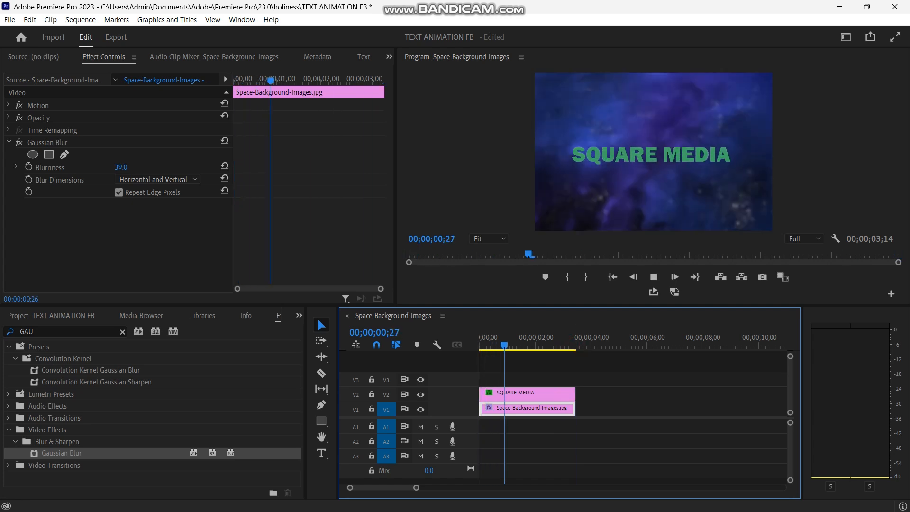
pyautogui.press('space')
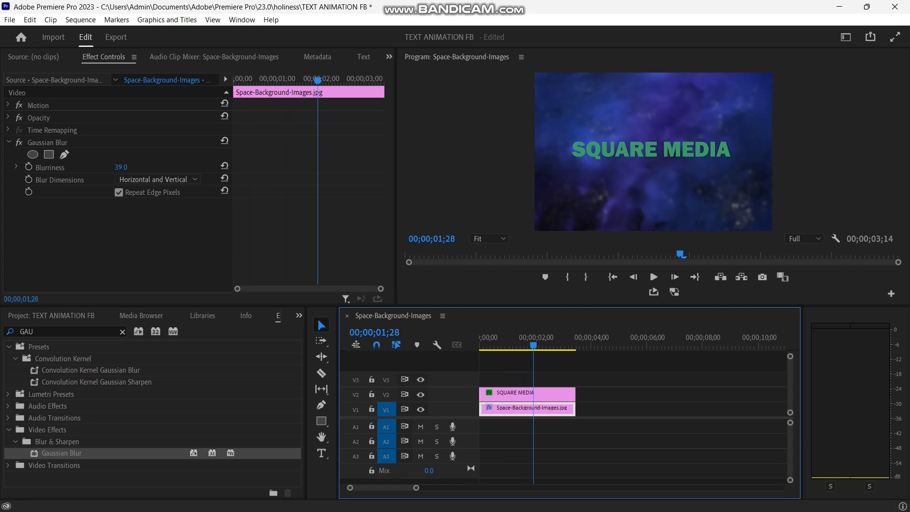
# Prepare a media export of the sequence, saved in the Desktop's TUTORIAL FILES folder under the file name T1.
pyautogui.hotkey('ctrl', 'm')
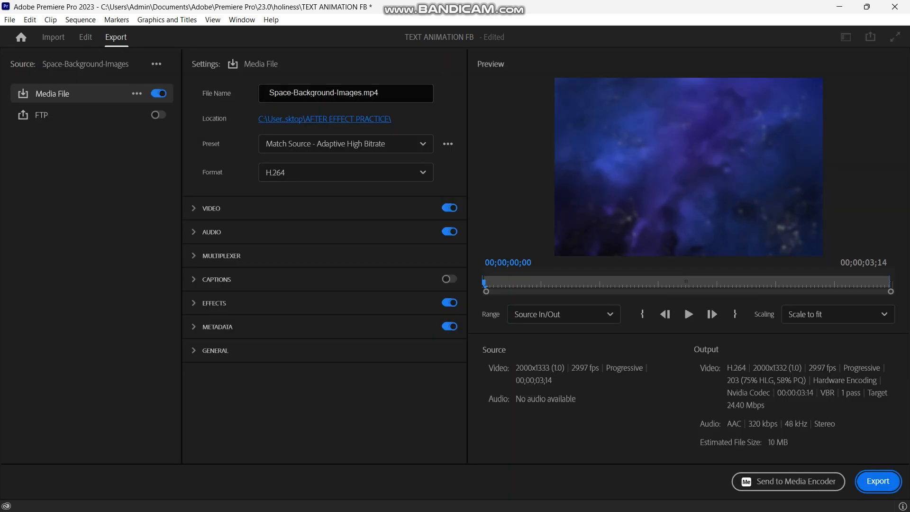
pyautogui.click(312, 119)
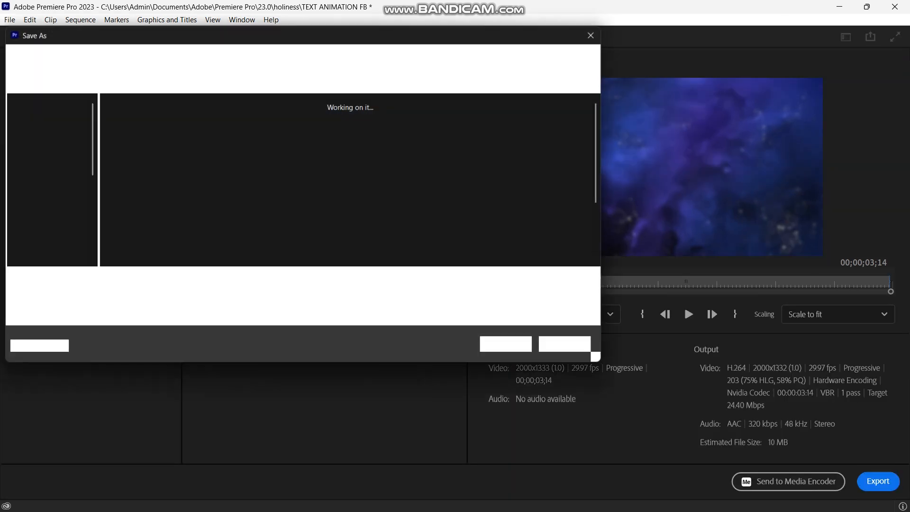
pyautogui.click(48, 140)
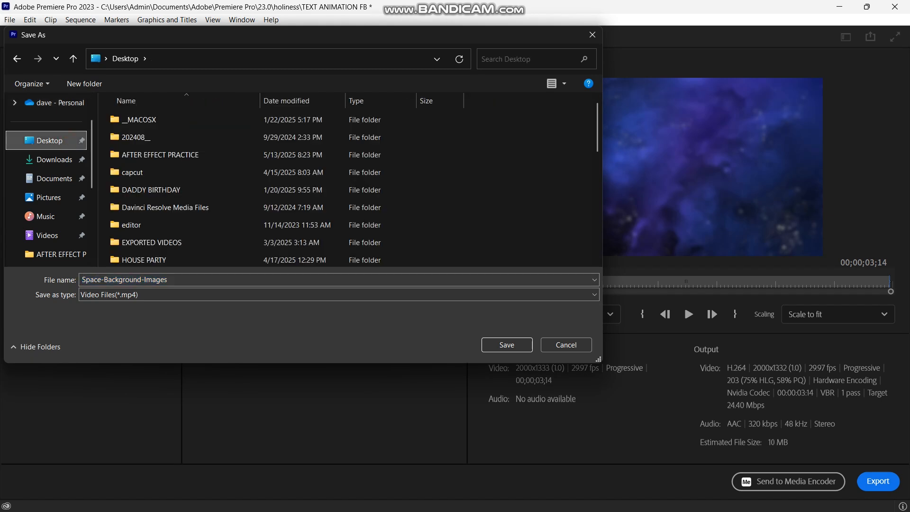
pyautogui.click(183, 154)
pyautogui.scroll(-6, 183, 154)
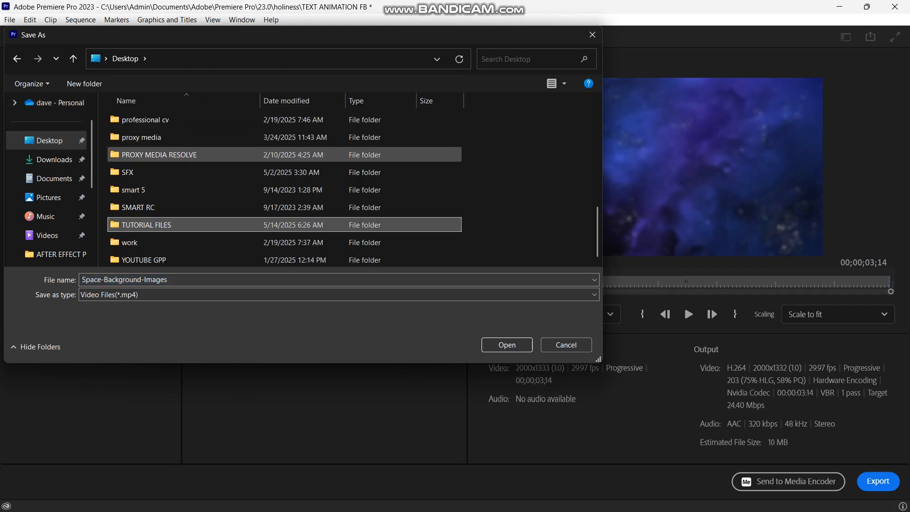
pyautogui.doubleClick(184, 224)
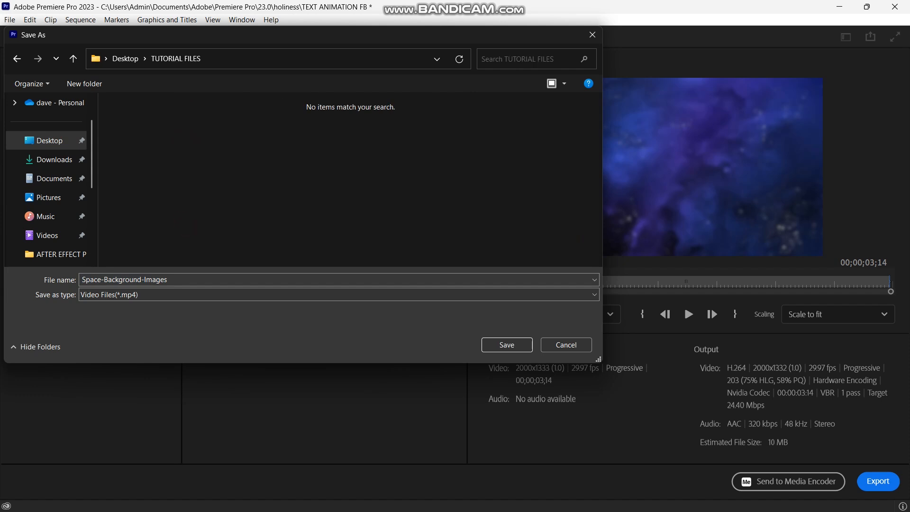
pyautogui.doubleClick(213, 279)
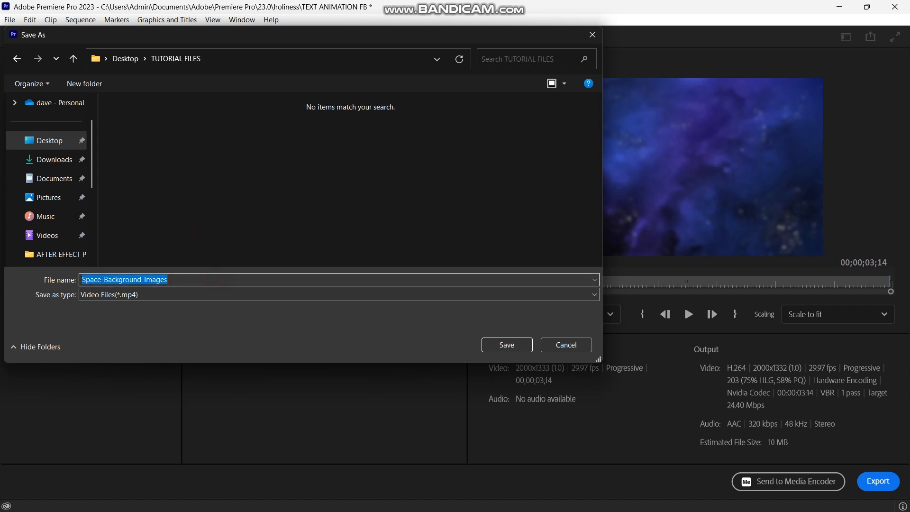
pyautogui.write('T1')
pyautogui.click(489, 345)
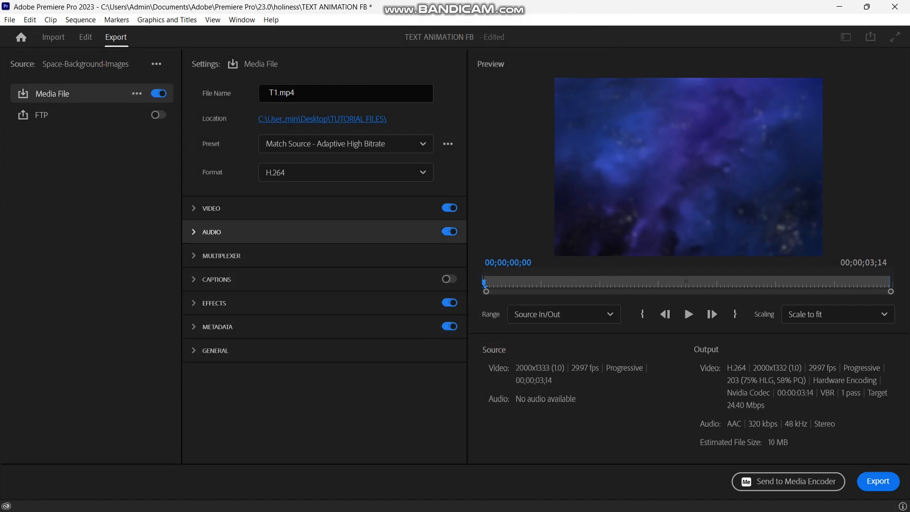
# Review the basic video settings and export T1.mp4 with the Match Source - Adaptive High Bitrate preset in H.264 format.
pyautogui.click(194, 208)
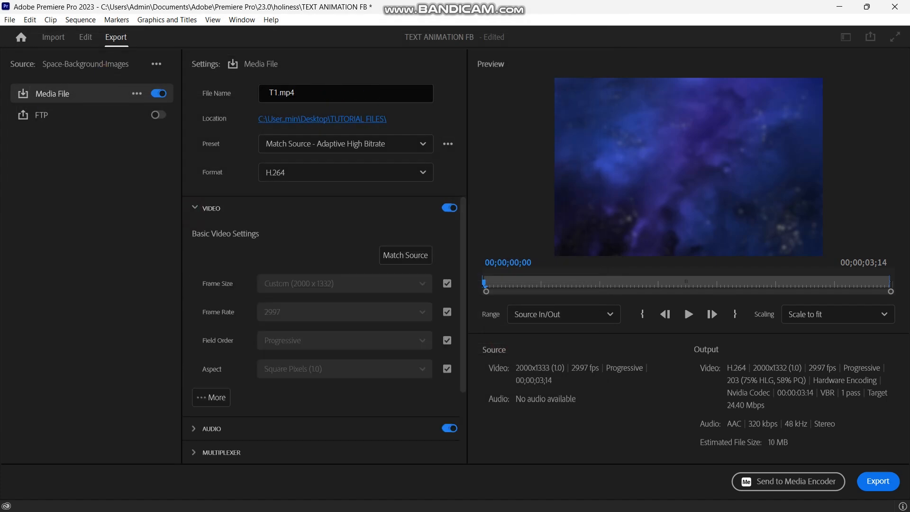
pyautogui.click(194, 208)
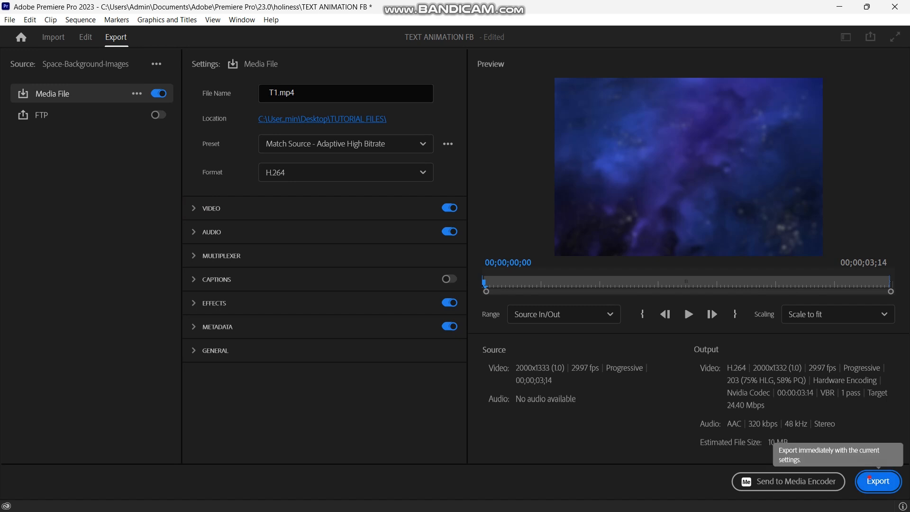
pyautogui.click(876, 480)
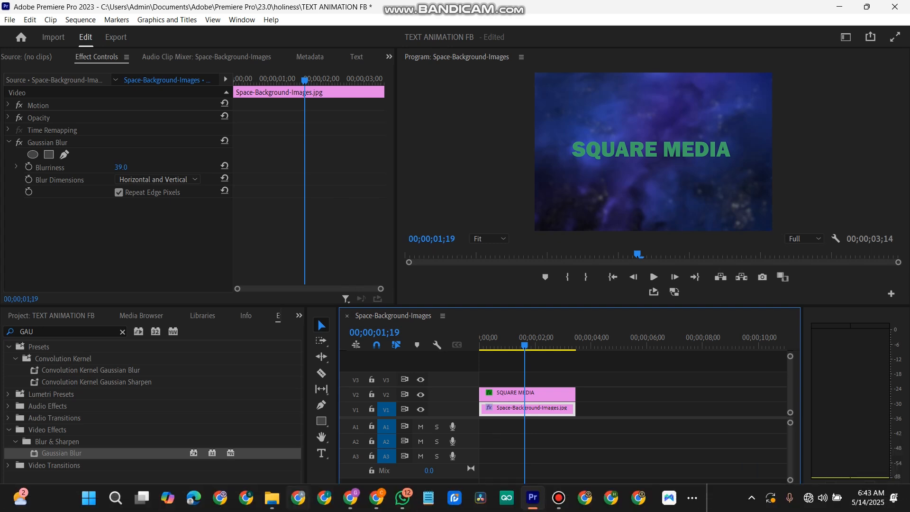
# Switch to File Explorer, open the exported T1 video from the TUTORIAL FILES folder and play it in VLC.
pyautogui.click(272, 498)
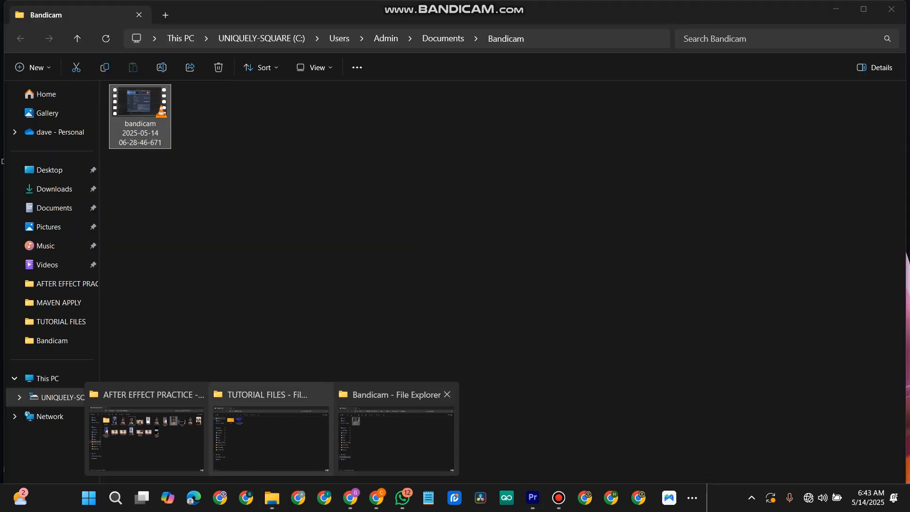
pyautogui.click(300, 410)
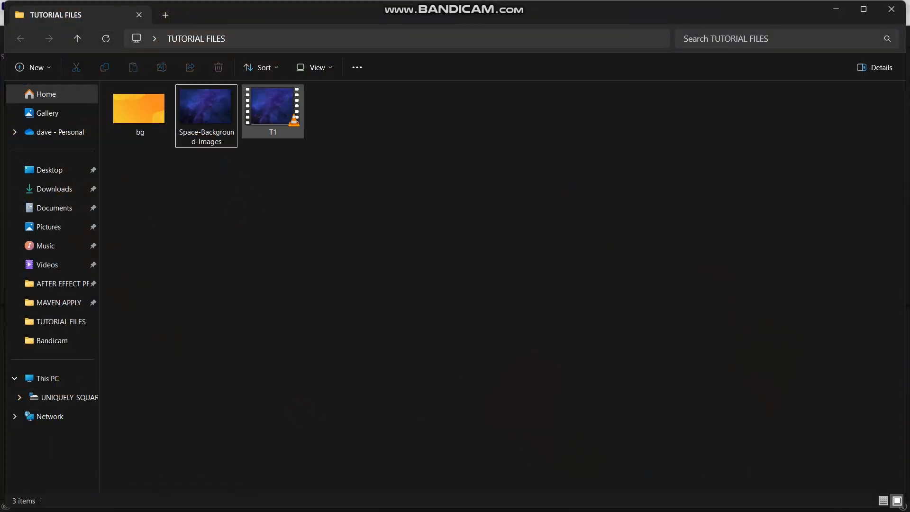
pyautogui.doubleClick(279, 112)
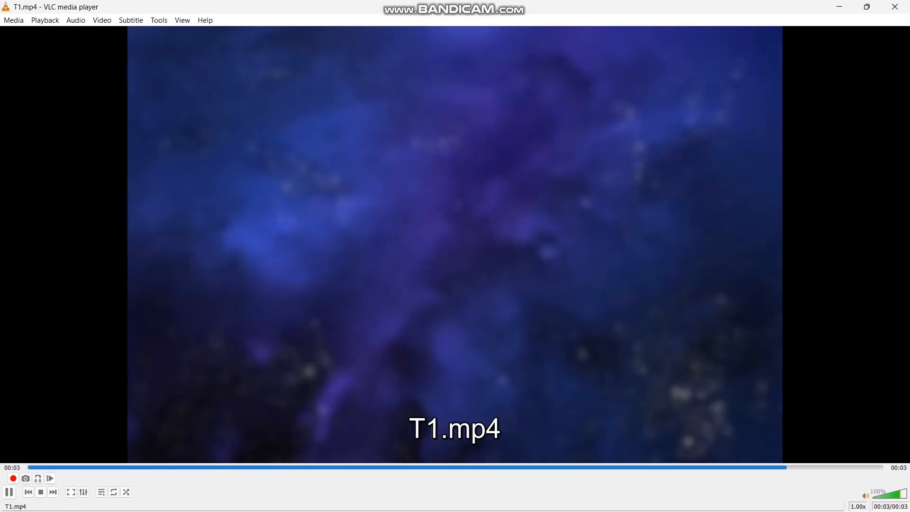
pyautogui.press('space')
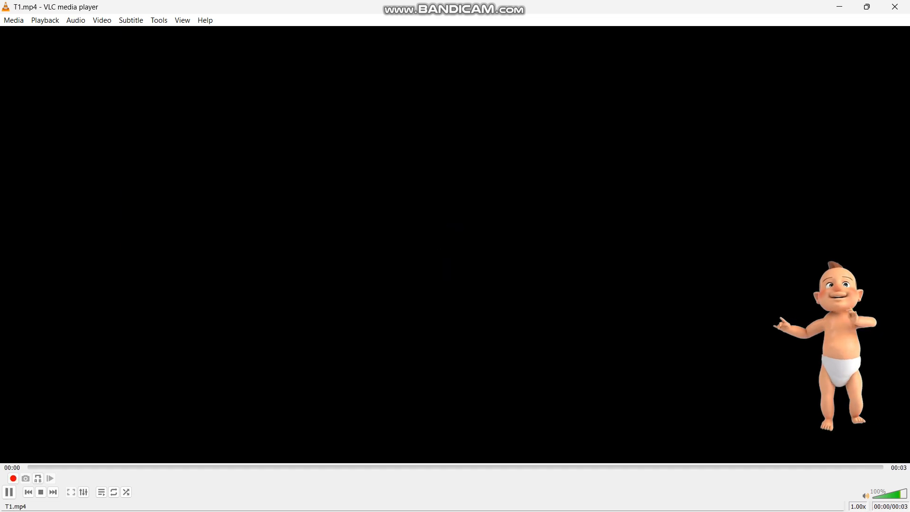